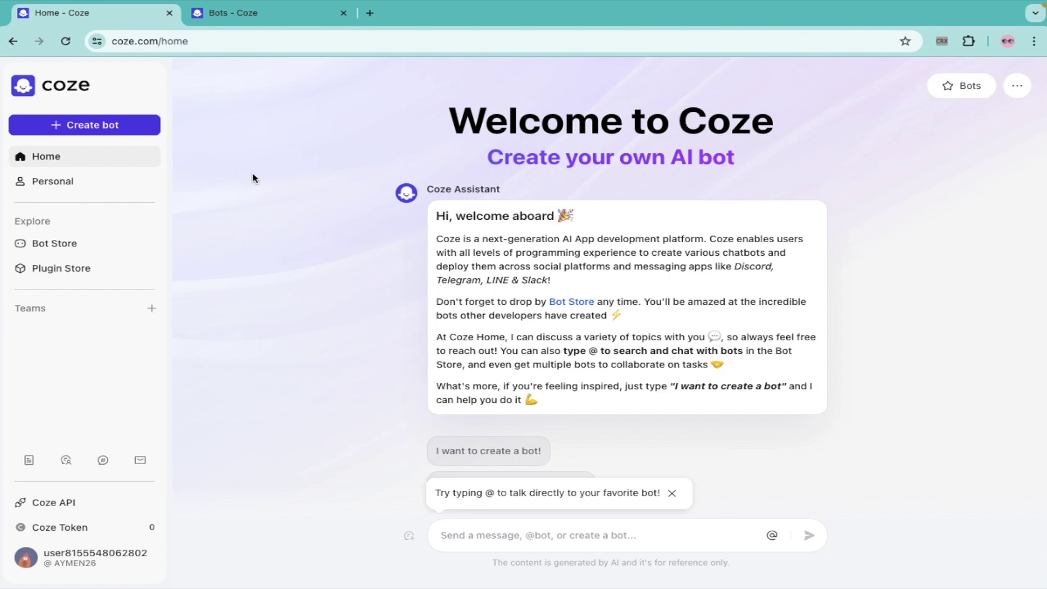
# Create a bot named KING BOT in the Personal workspace with an AI-generated profile picture
pyautogui.click(108, 127)
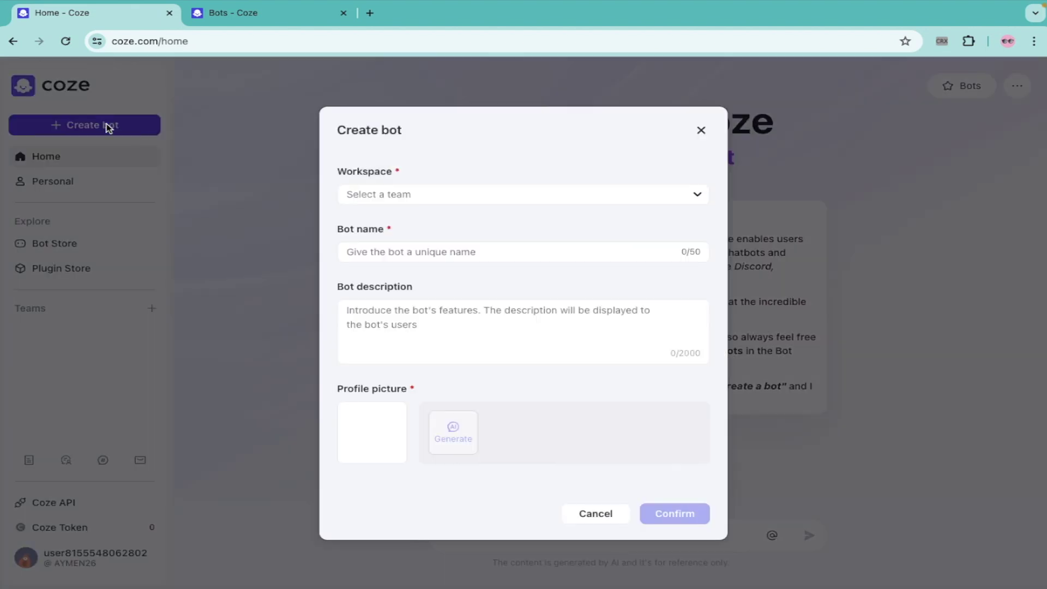
pyautogui.click(435, 201)
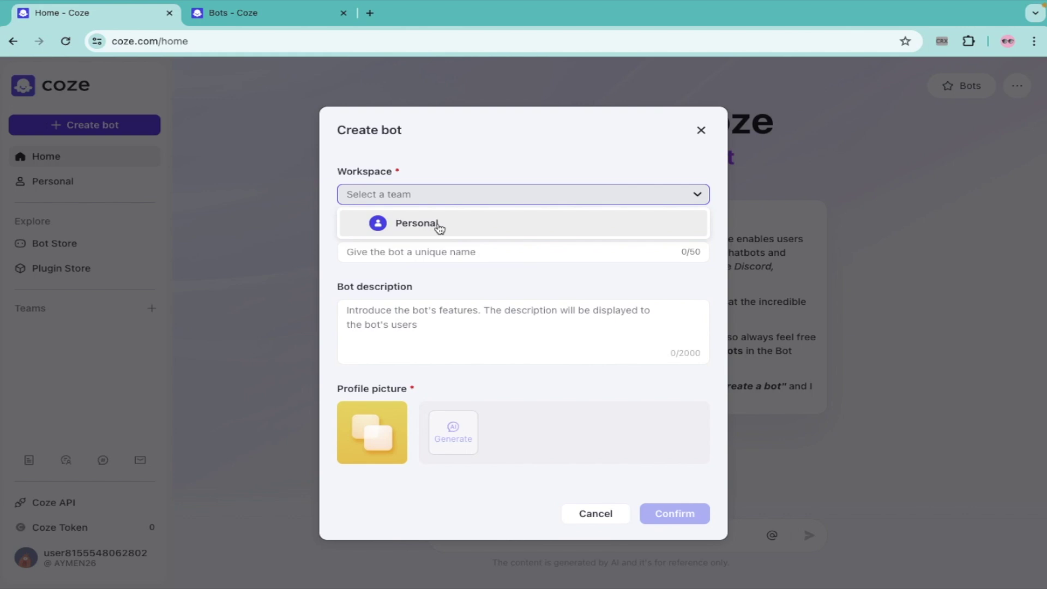
pyautogui.click(436, 226)
pyautogui.click(433, 257)
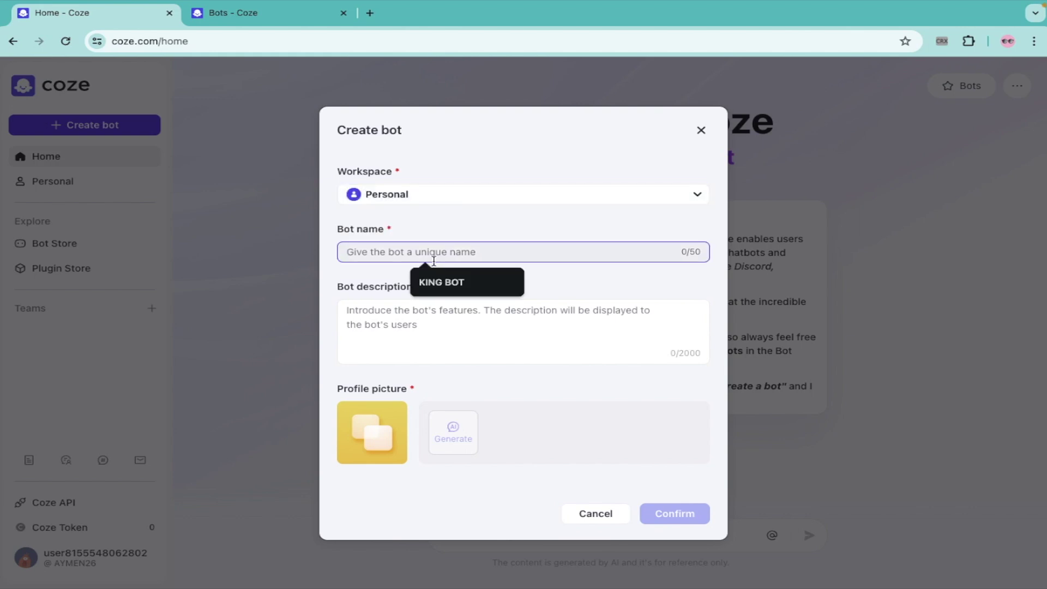
pyautogui.click(458, 283)
pyautogui.click(446, 333)
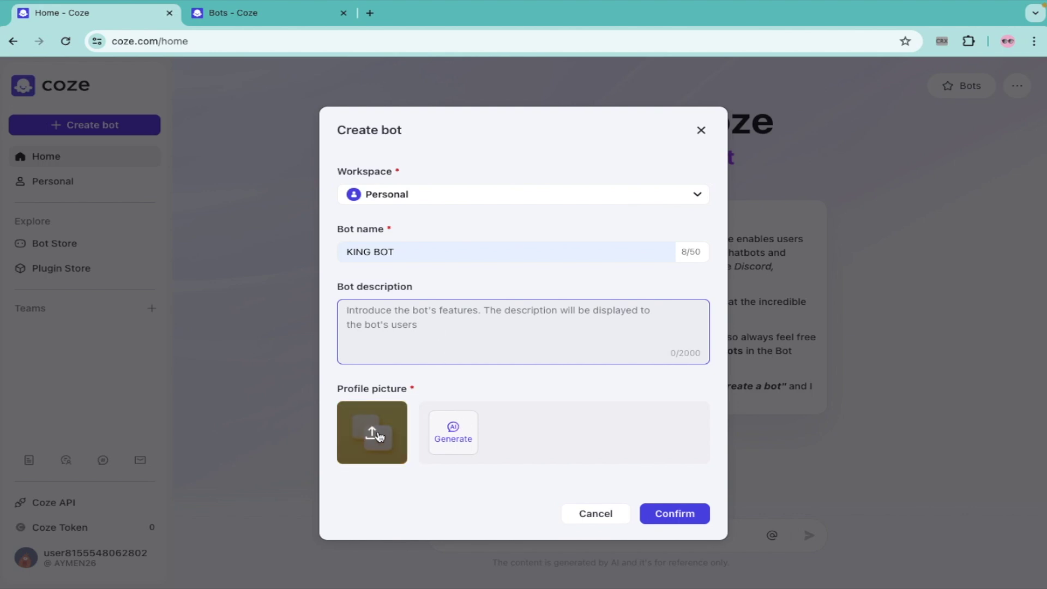
pyautogui.click(461, 445)
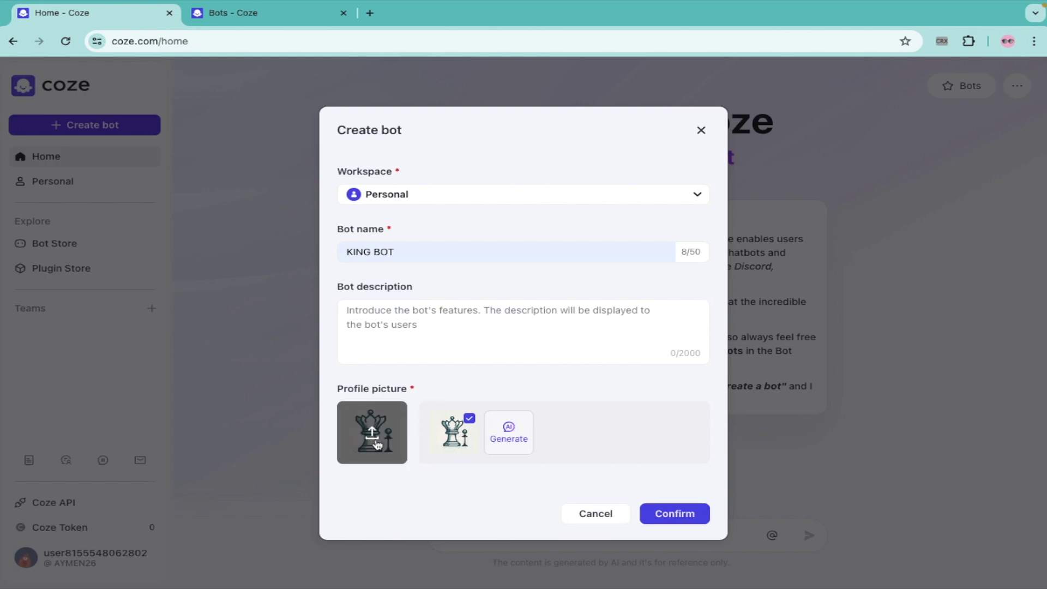
pyautogui.click(679, 513)
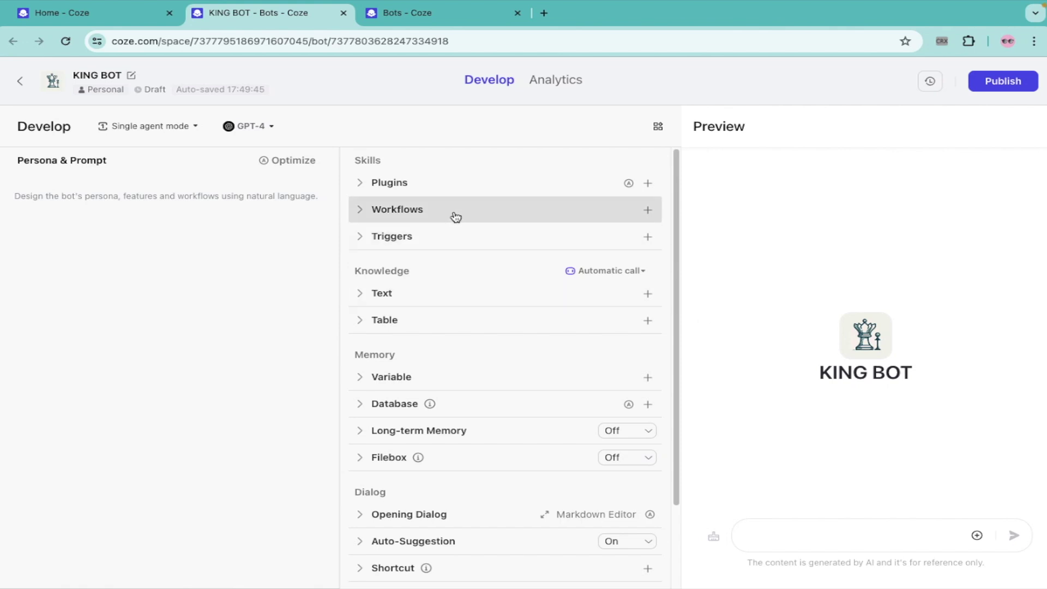
# Add the DALLE 3 text2Image and GPT4V img2text plugin tools to the bot
pyautogui.click(648, 183)
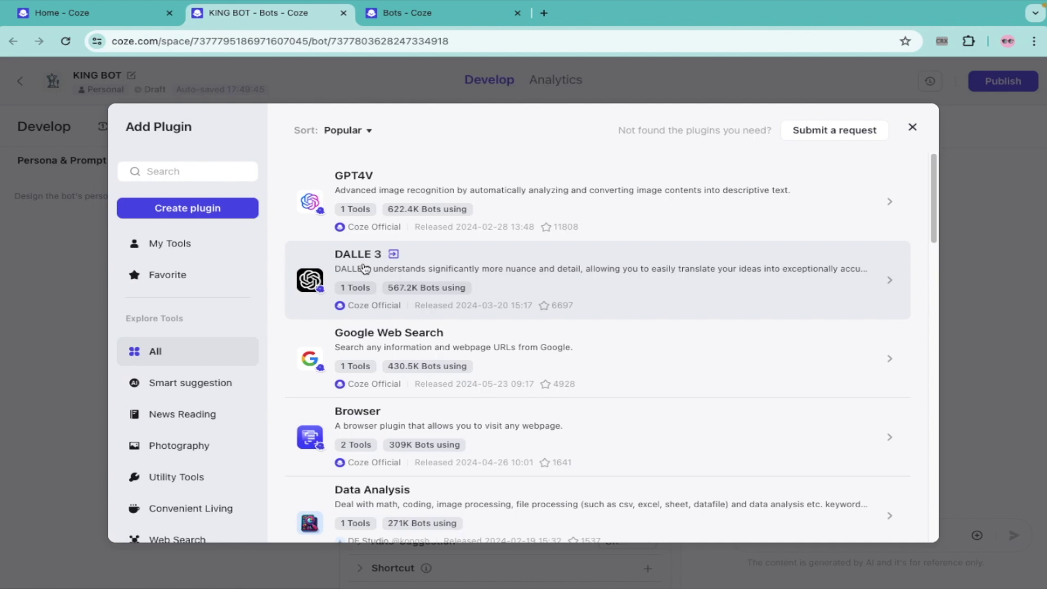
pyautogui.click(913, 129)
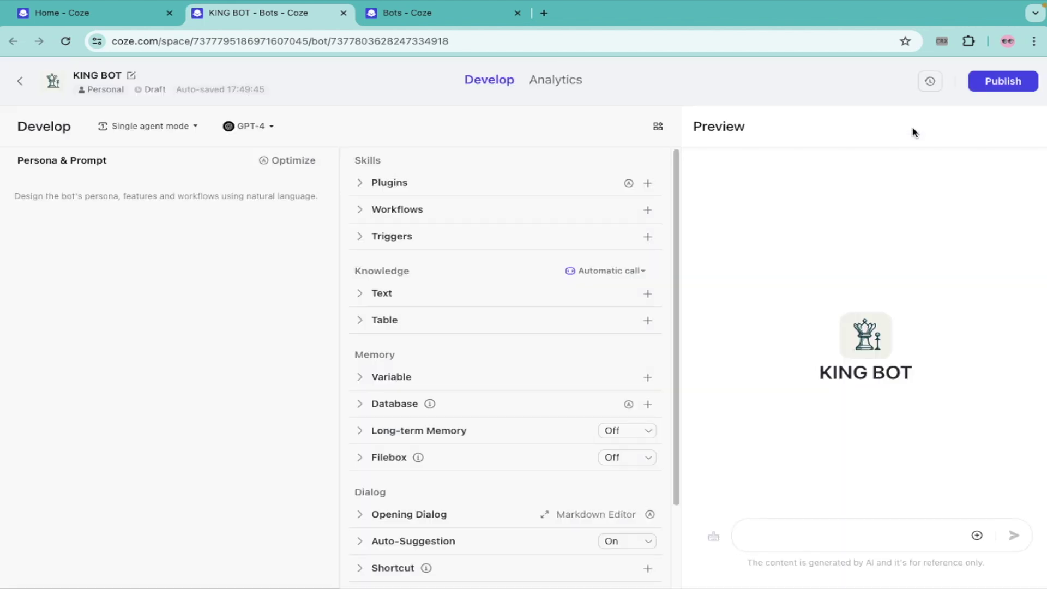
pyautogui.click(648, 184)
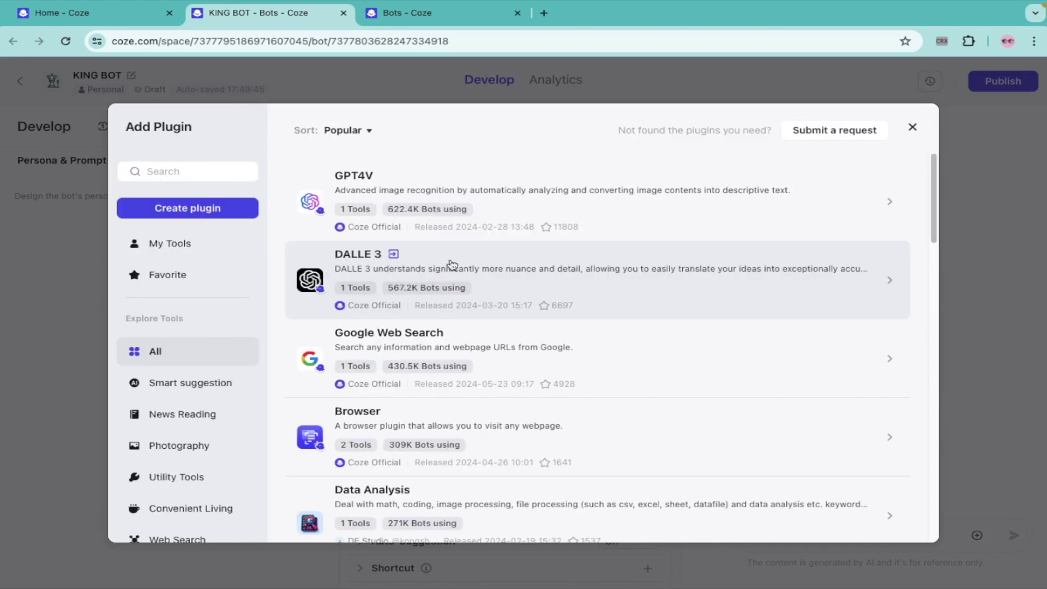
pyautogui.click(451, 264)
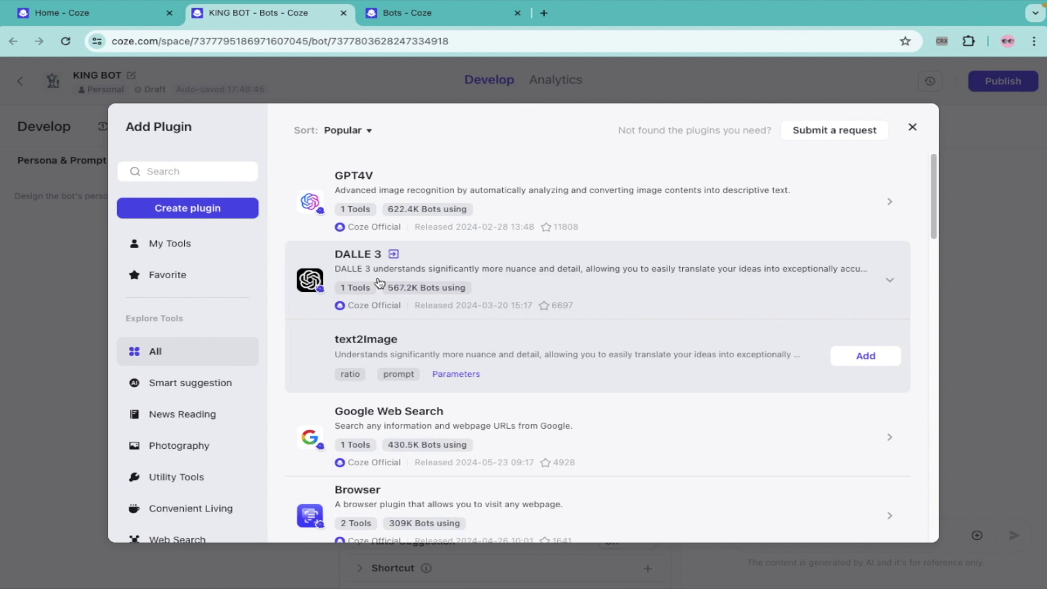
pyautogui.click(873, 358)
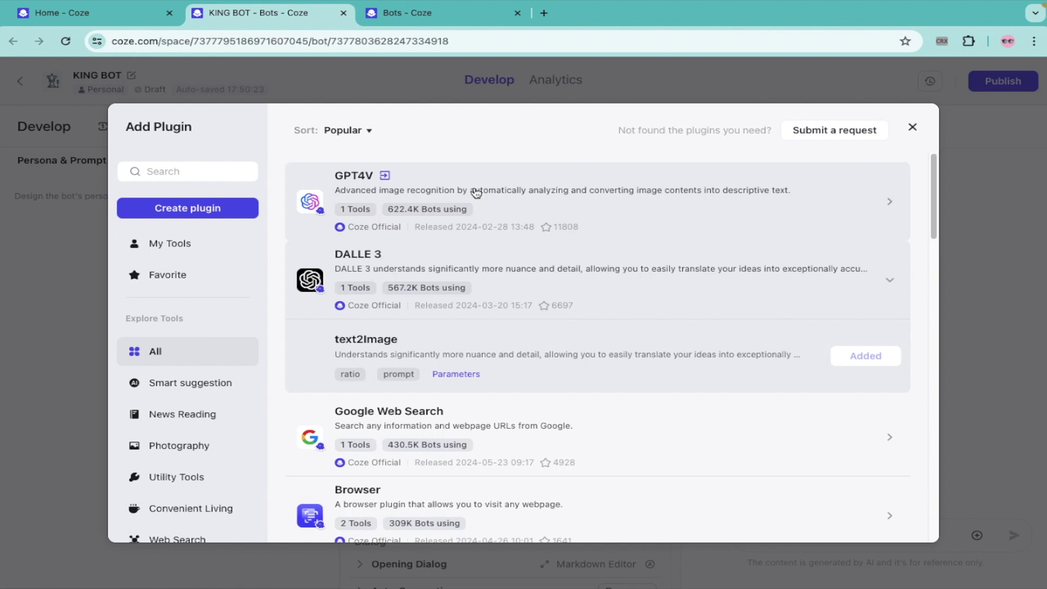
pyautogui.click(437, 192)
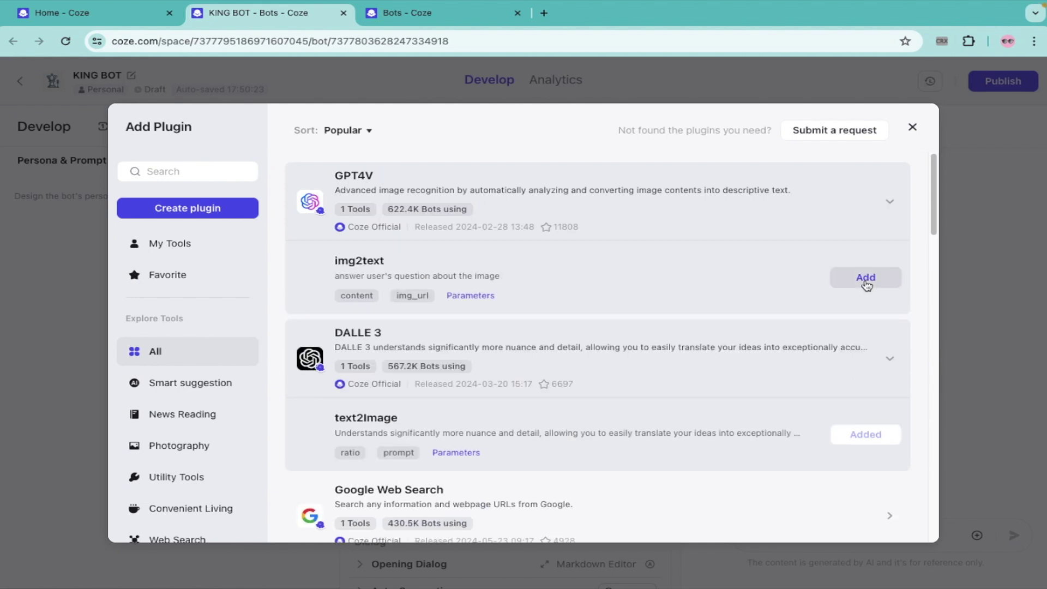
pyautogui.click(866, 278)
# Add the GitHub plugin's searchCode, searchCommits, searchIssues and searchRepositories tools to the bot
pyautogui.scroll(-3, 769, 299)
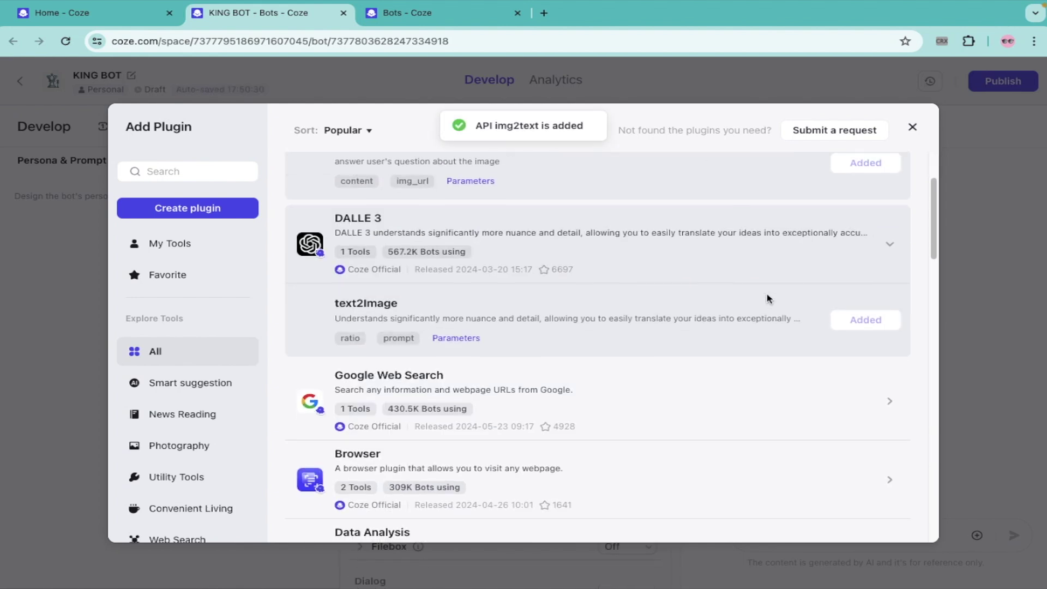
pyautogui.scroll(-5, 769, 299)
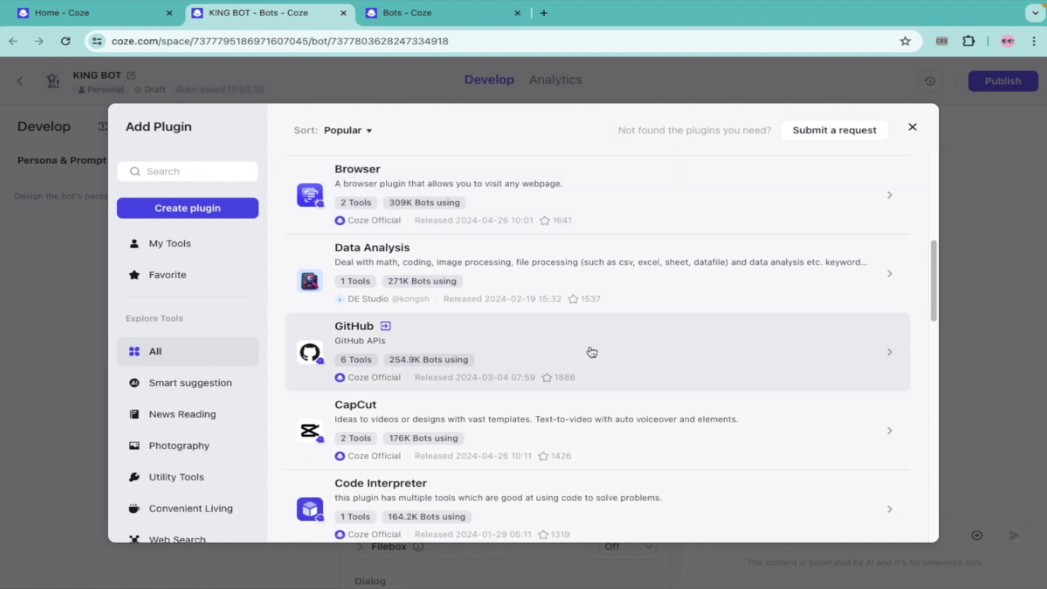
pyautogui.click(593, 352)
pyautogui.scroll(-2, 693, 374)
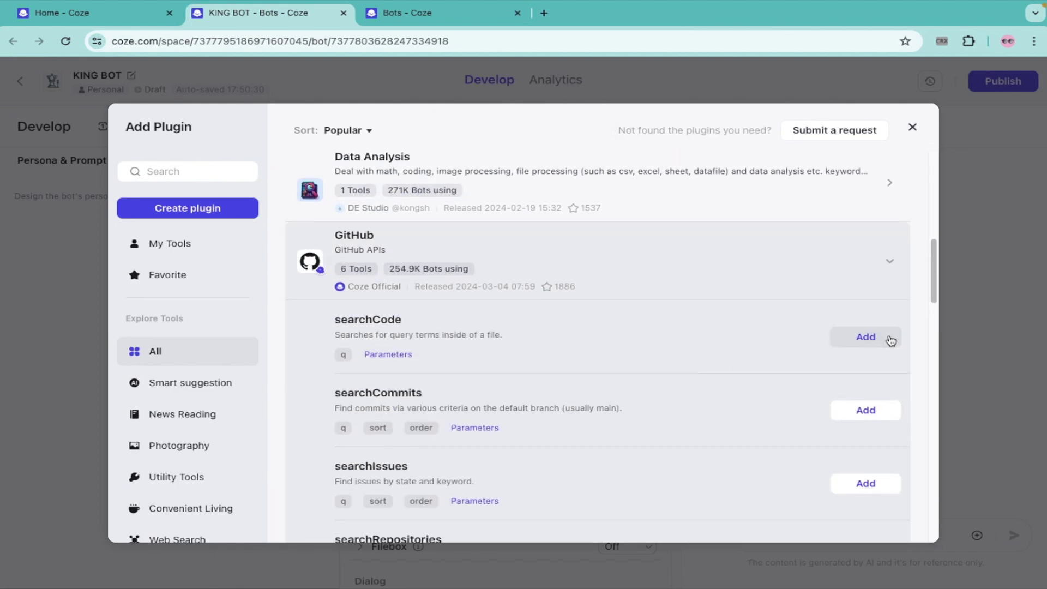
pyautogui.scroll(-3, 769, 385)
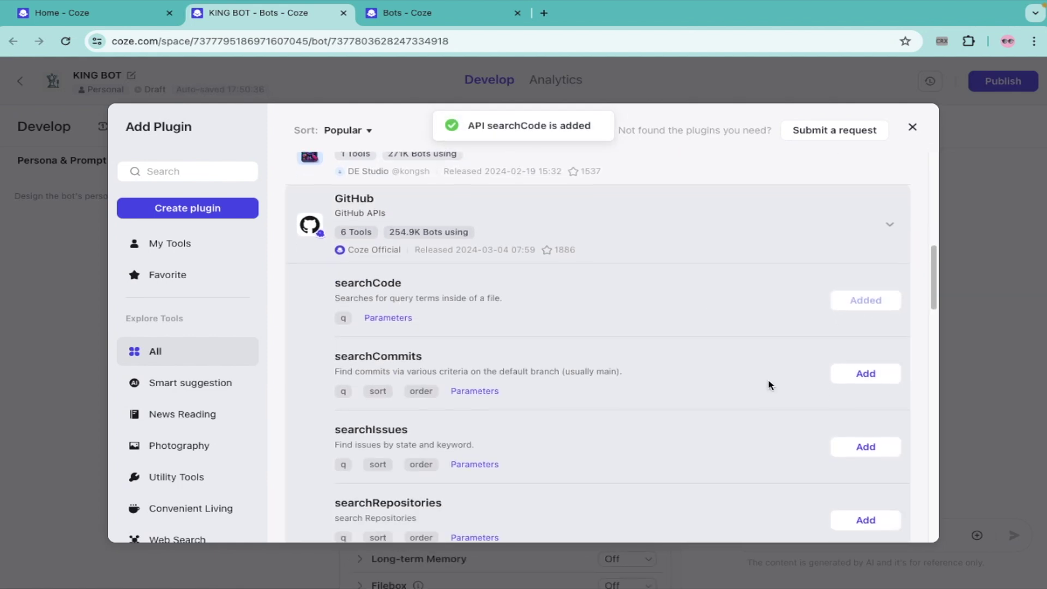
pyautogui.click(866, 356)
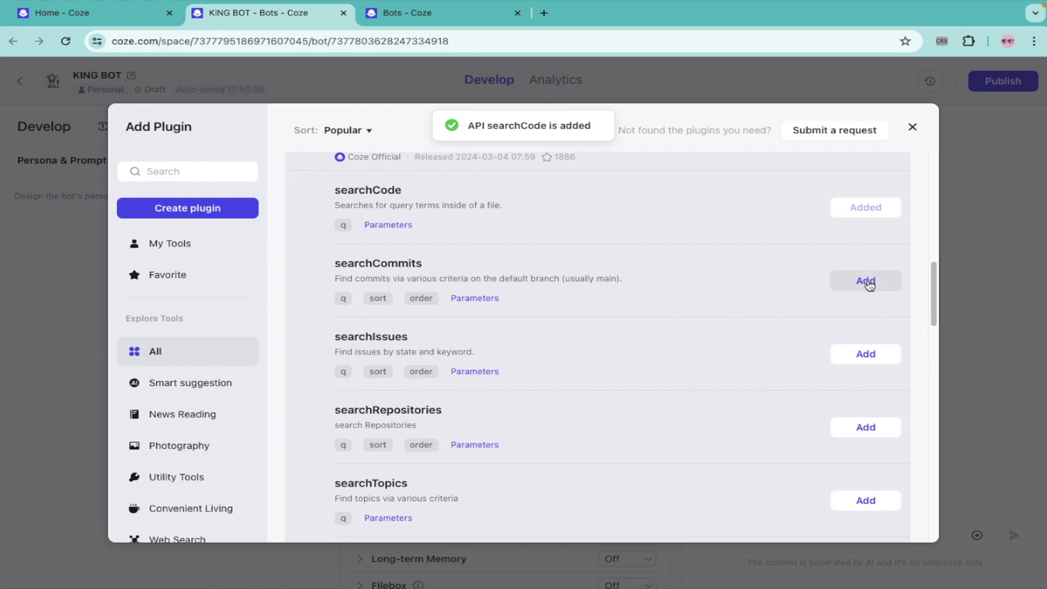
pyautogui.click(866, 428)
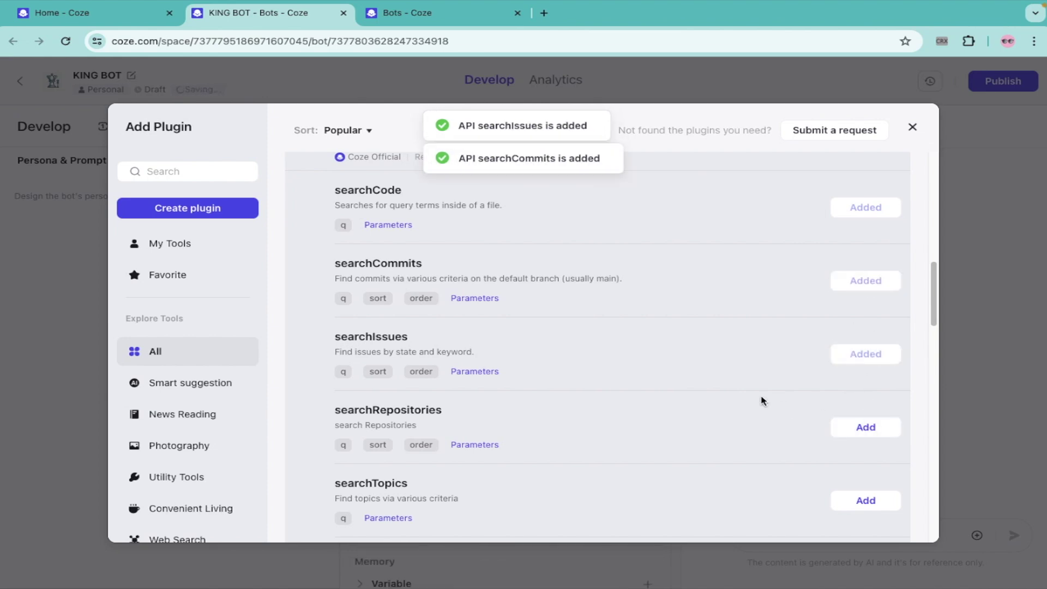
# Browse the remaining popular plugins in the plugin library, from CapCut and YouTube to Charts and Chat Doc, and close it
pyautogui.scroll(-3, 763, 400)
pyautogui.scroll(-4, 763, 401)
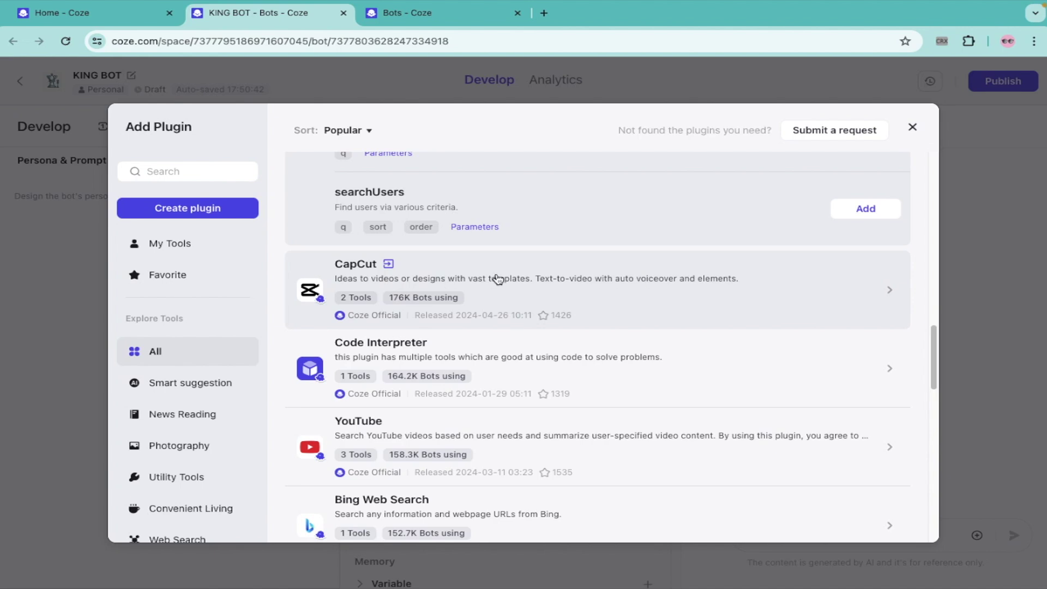
pyautogui.scroll(-2, 447, 297)
pyautogui.scroll(-2, 448, 297)
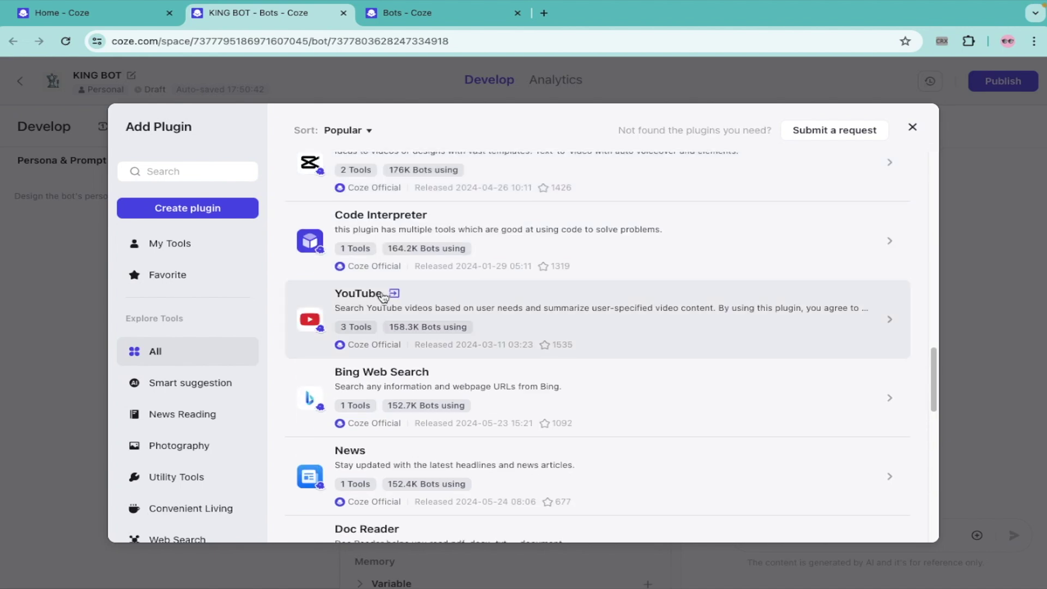
pyautogui.scroll(-2, 486, 322)
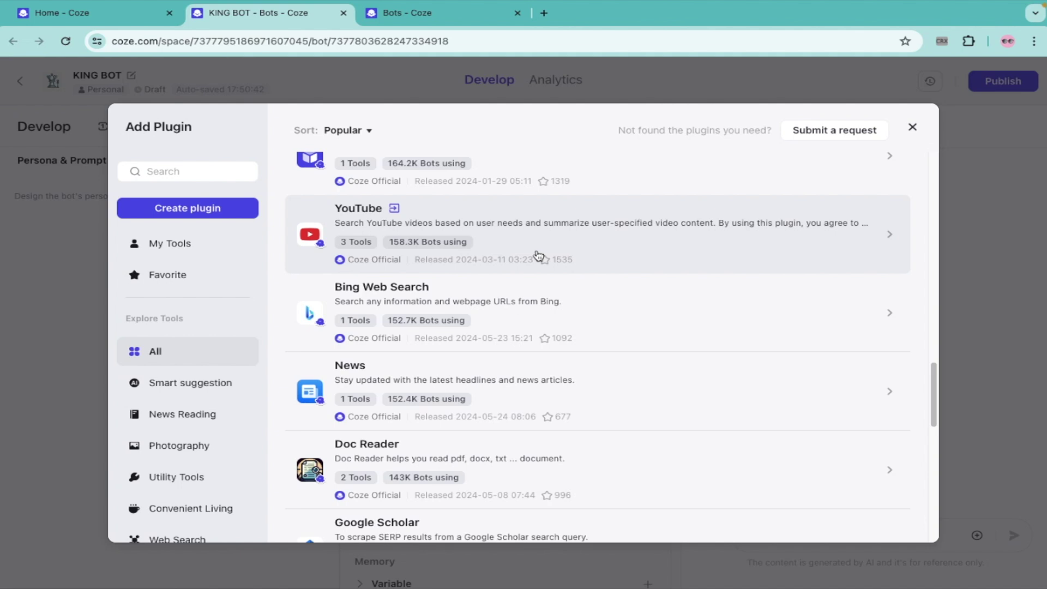
pyautogui.scroll(-4, 510, 311)
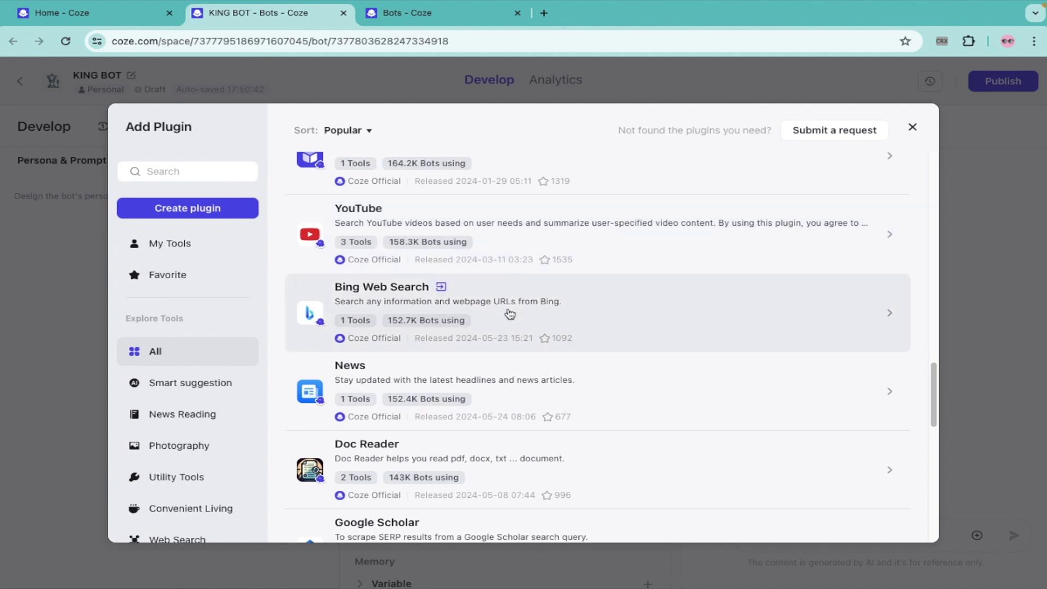
pyautogui.scroll(-7, 573, 365)
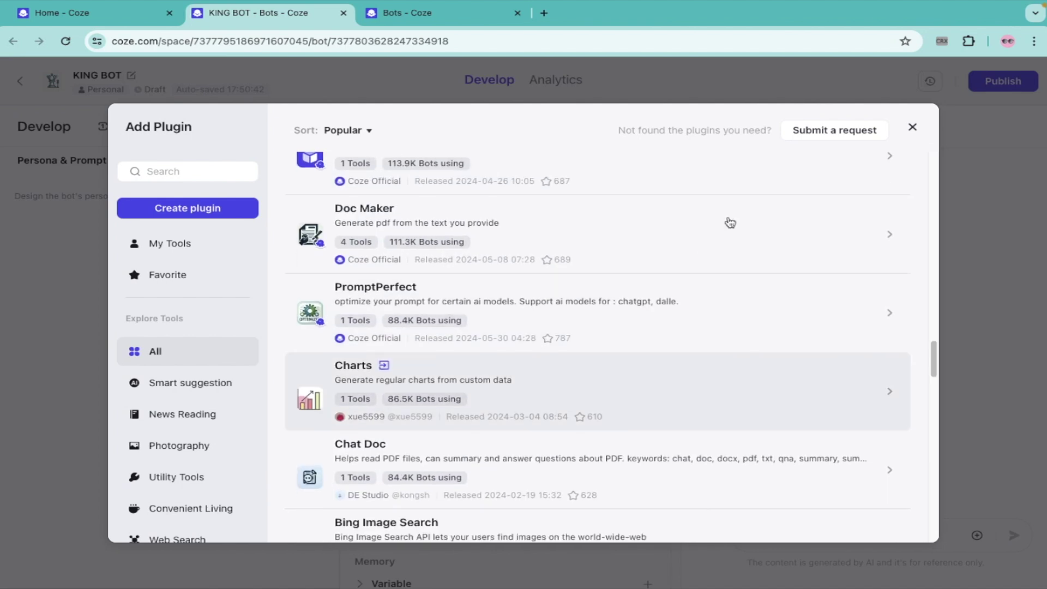
pyautogui.click(913, 127)
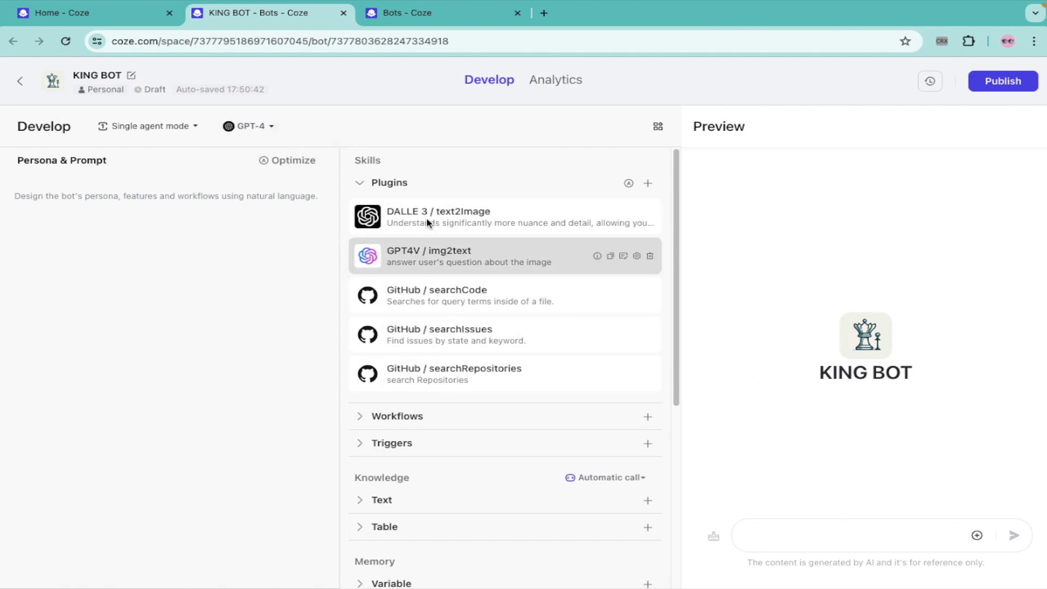
# Set the bot's language model to GPT-4o in the model configuration
pyautogui.click(270, 128)
pyautogui.click(391, 225)
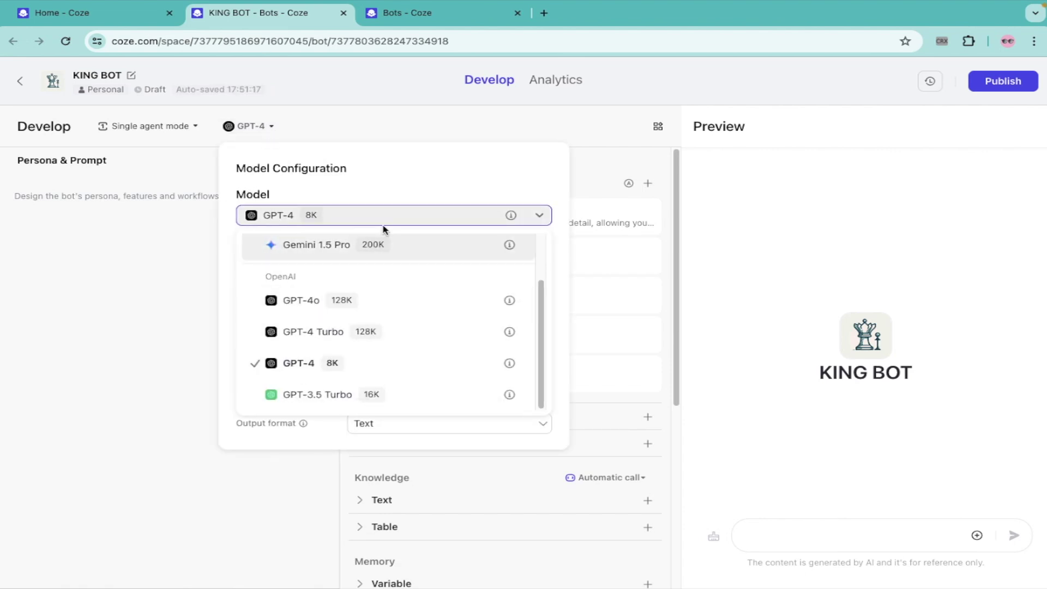
pyautogui.click(178, 289)
pyautogui.click(264, 126)
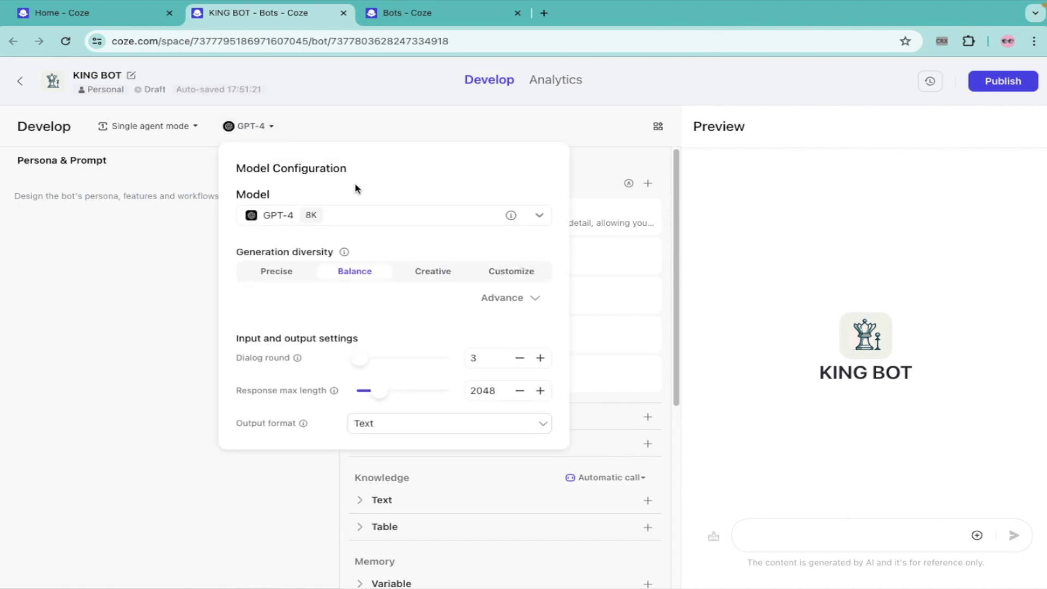
pyautogui.click(543, 221)
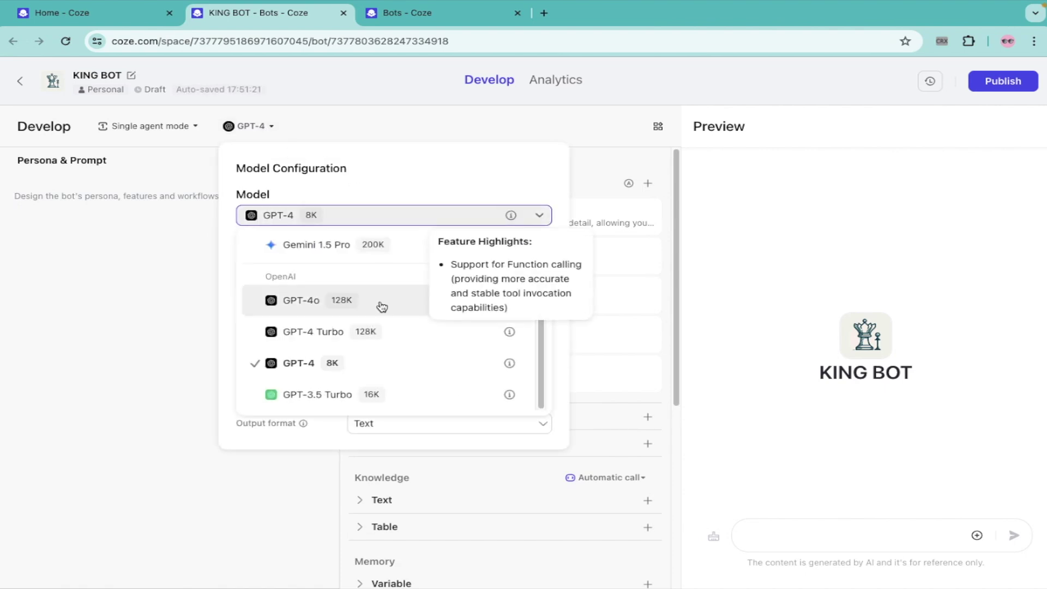
pyautogui.click(305, 310)
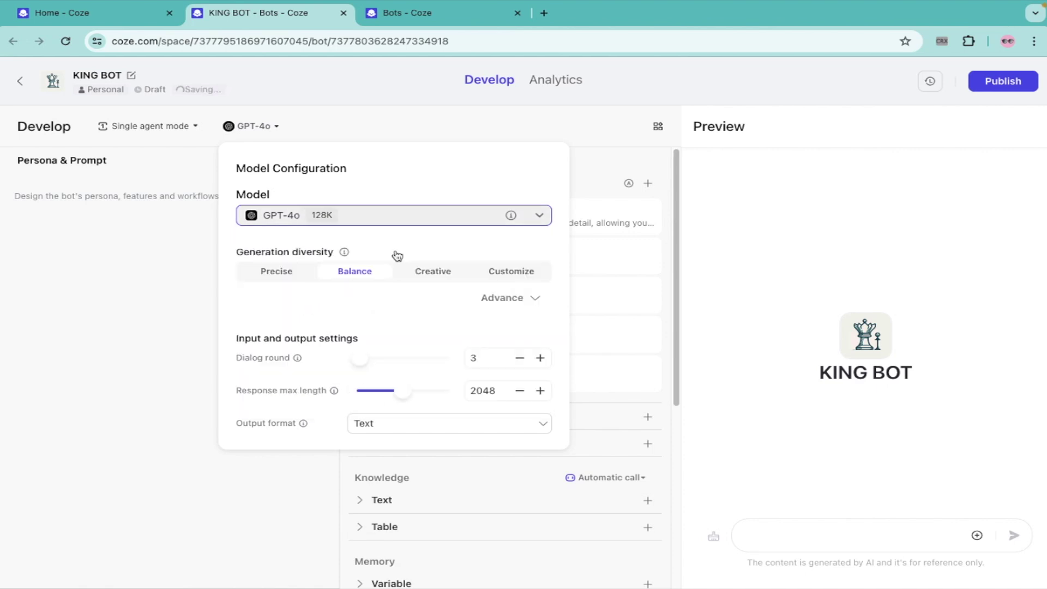
# Review the Google Gemini and OpenAI model choices, keep GPT-4o, and check the available output formats
pyautogui.click(540, 216)
pyautogui.scroll(1, 355, 307)
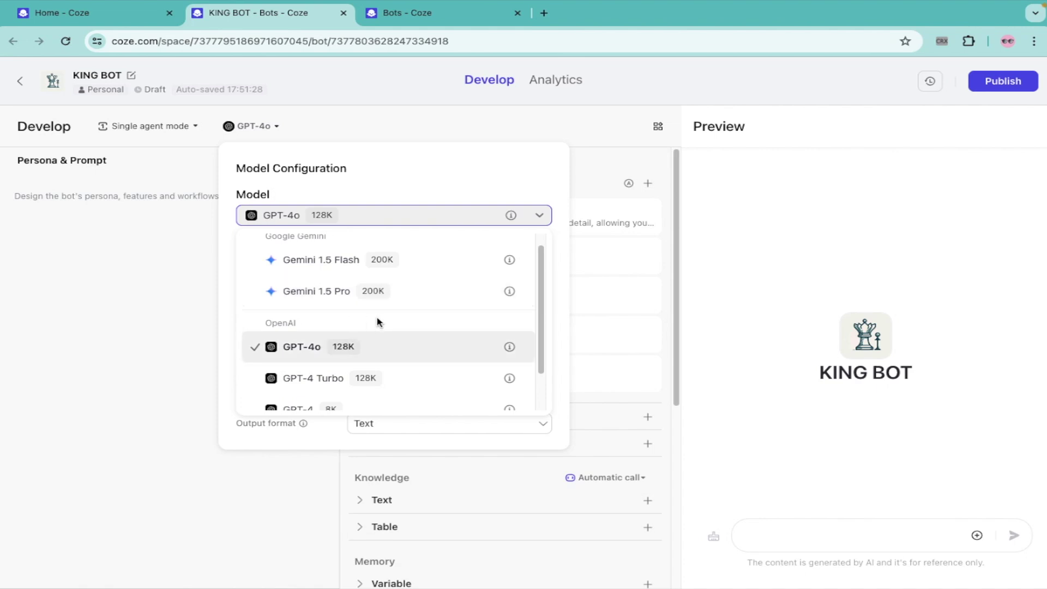
pyautogui.scroll(-2, 360, 316)
pyautogui.scroll(3, 349, 338)
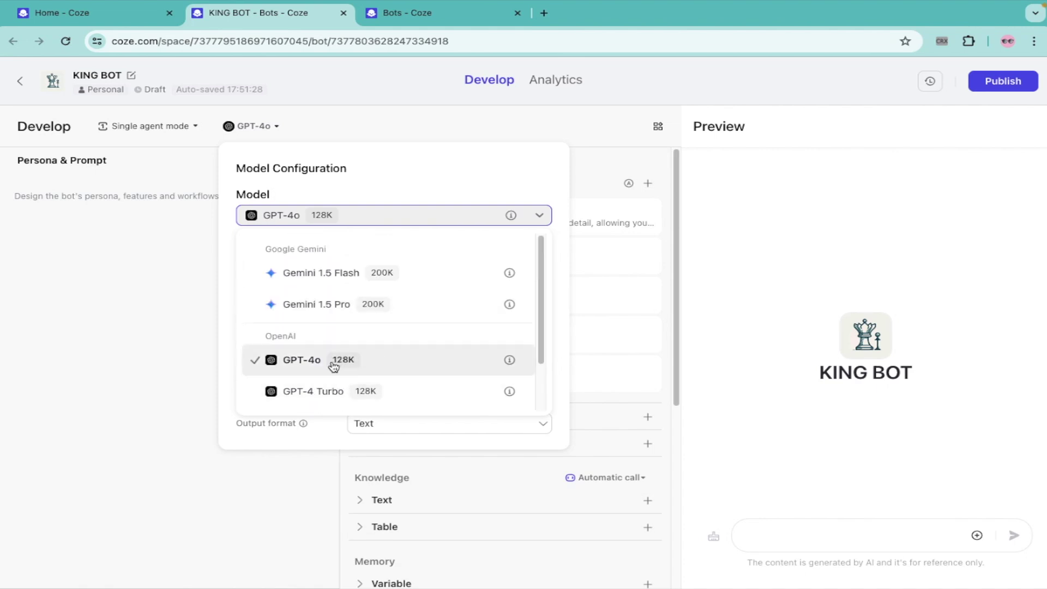
pyautogui.click(325, 366)
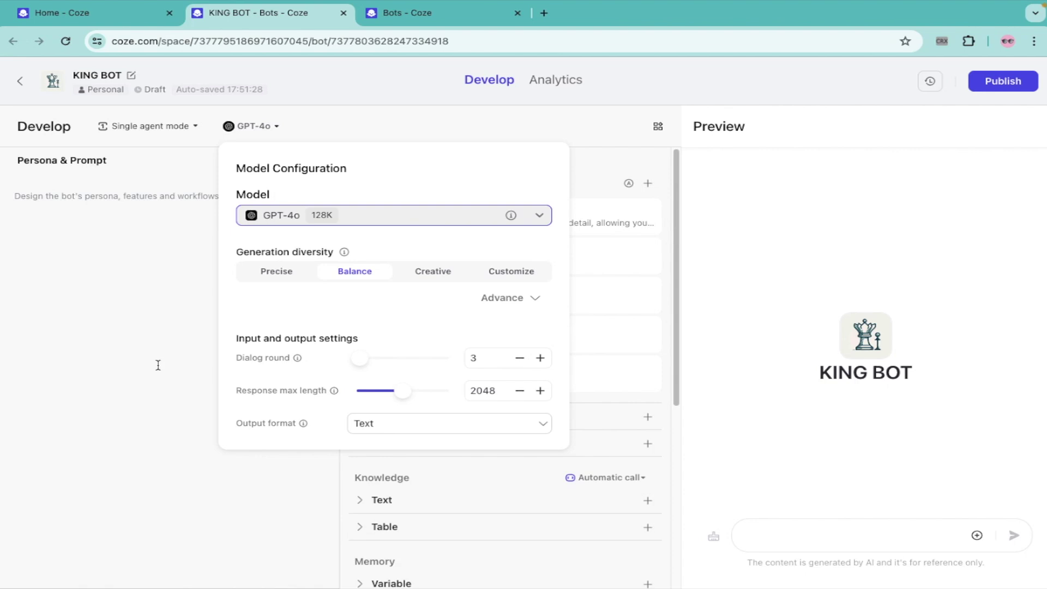
pyautogui.click(475, 434)
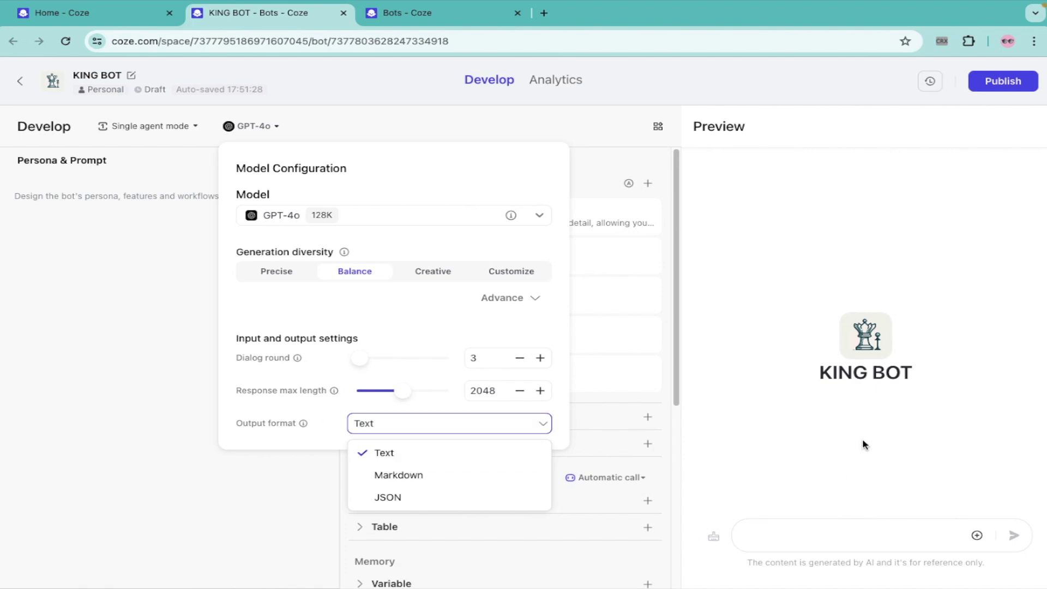
pyautogui.click(89, 426)
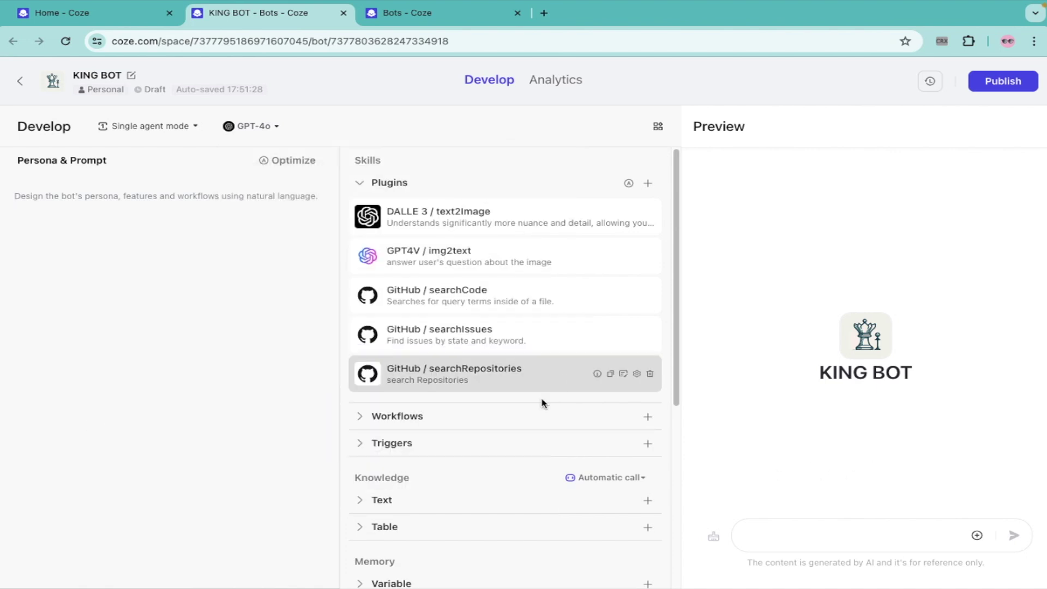
# Read the description of the Text knowledge section and collapse it again
pyautogui.scroll(-2, 491, 426)
pyautogui.click(420, 382)
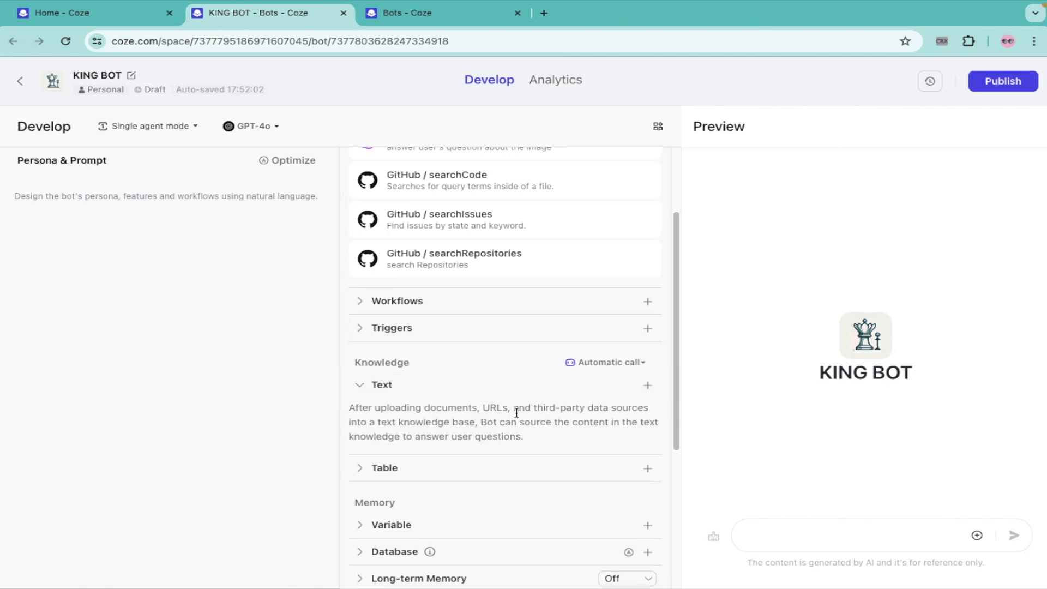
pyautogui.click(364, 386)
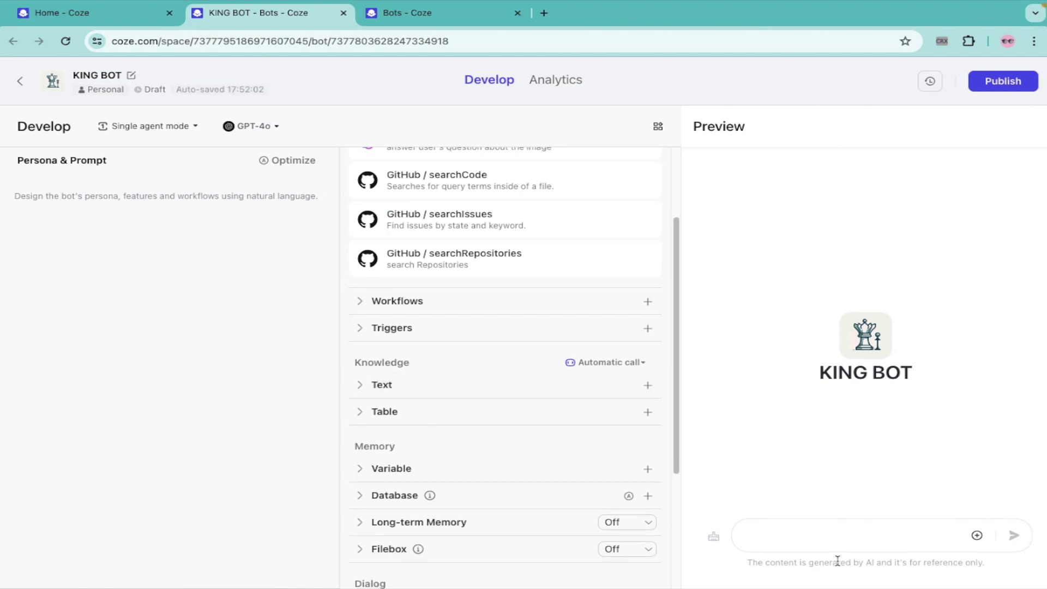
# Send "HI" to the bot in the preview chat and ask it who a named developer is
pyautogui.click(894, 531)
pyautogui.write('HI')
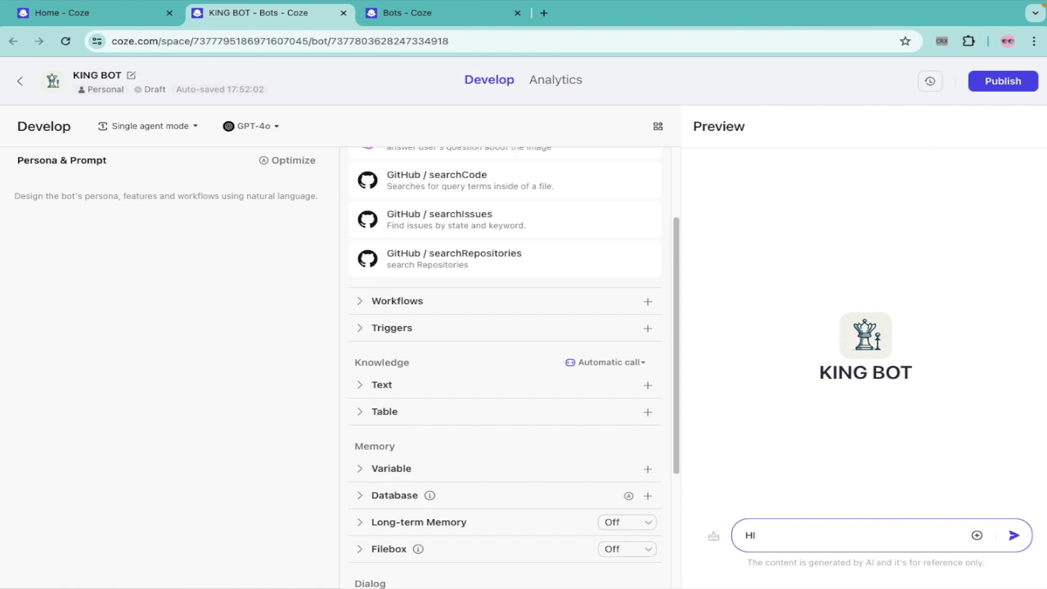
pyautogui.press('Return')
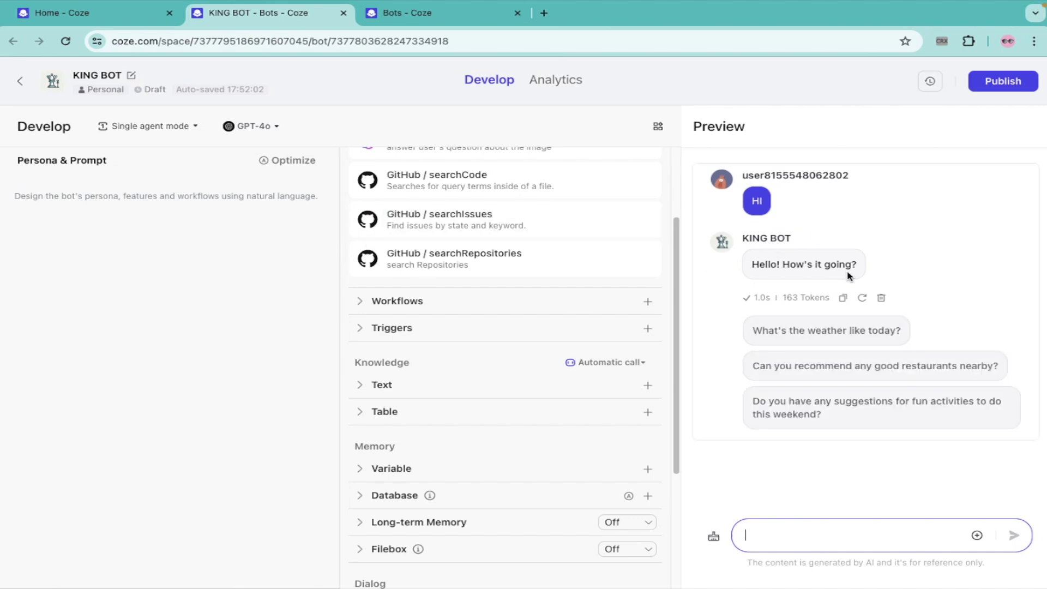
pyautogui.write('Can u tel')
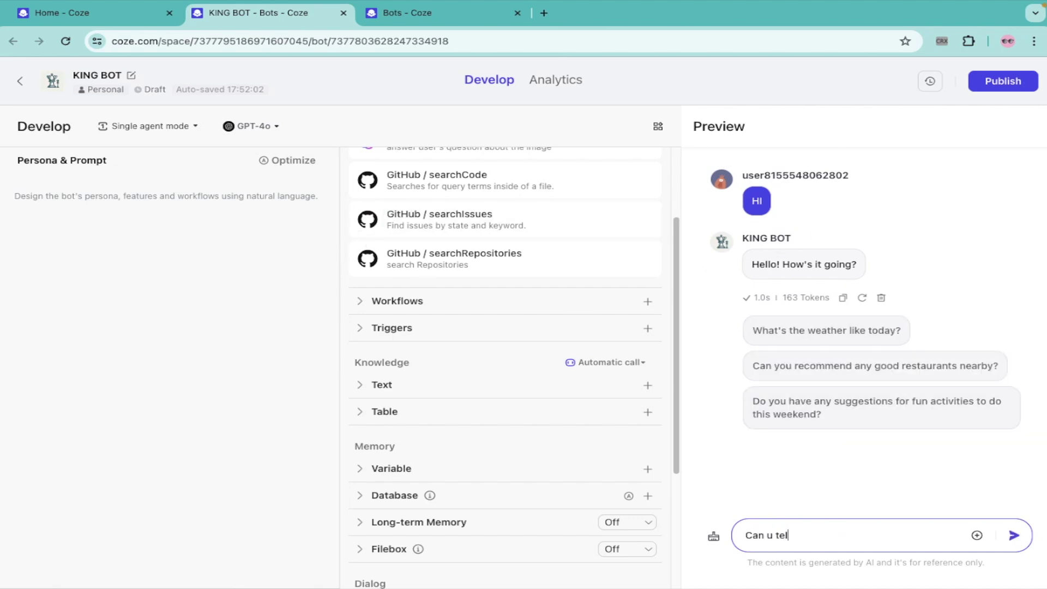
pyautogui.write("l who's AYMEN DEV")
pyautogui.press('Return')
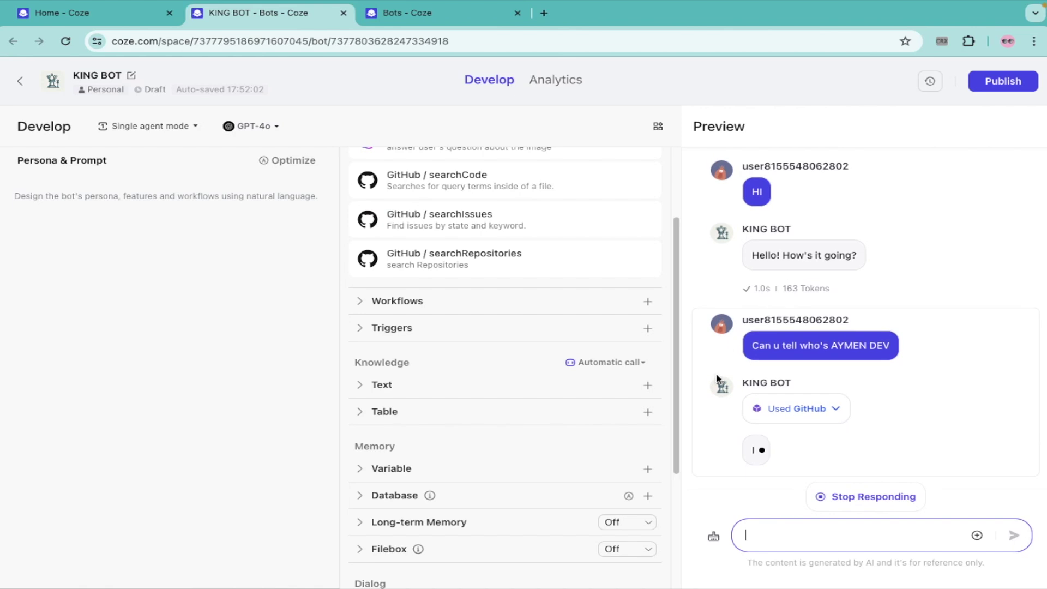
# Review the bot's GitHub-based answer in the preview chat and expand its running process
pyautogui.scroll(2, 456, 369)
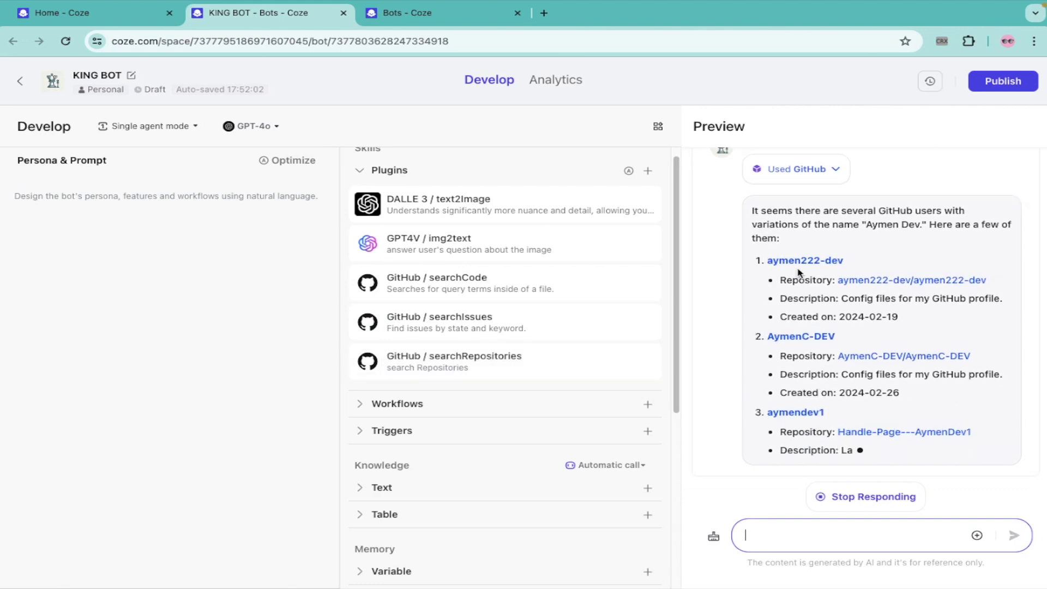
pyautogui.scroll(2, 900, 311)
pyautogui.scroll(1, 900, 312)
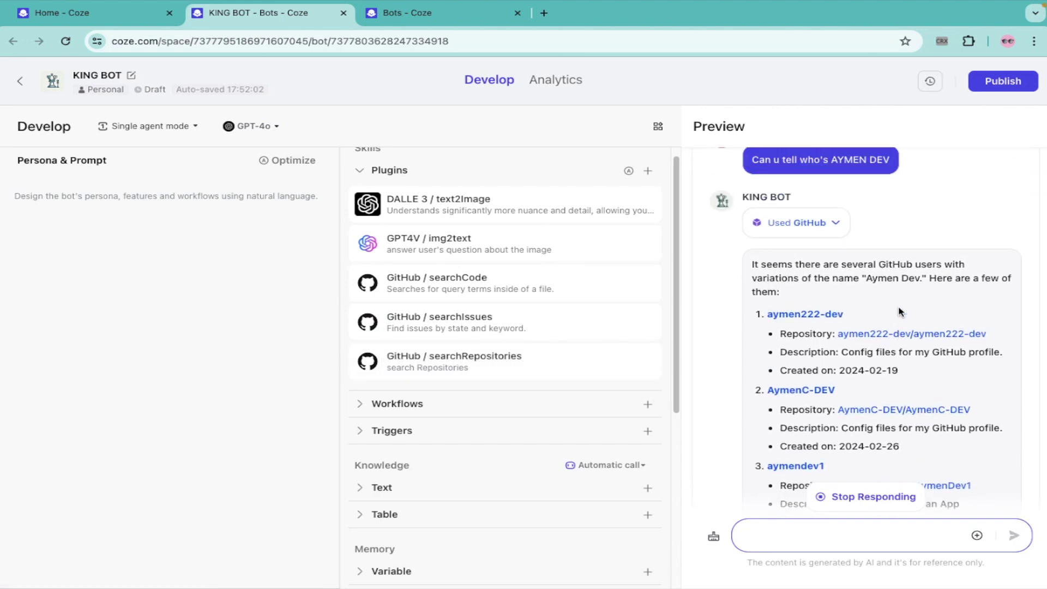
pyautogui.click(833, 225)
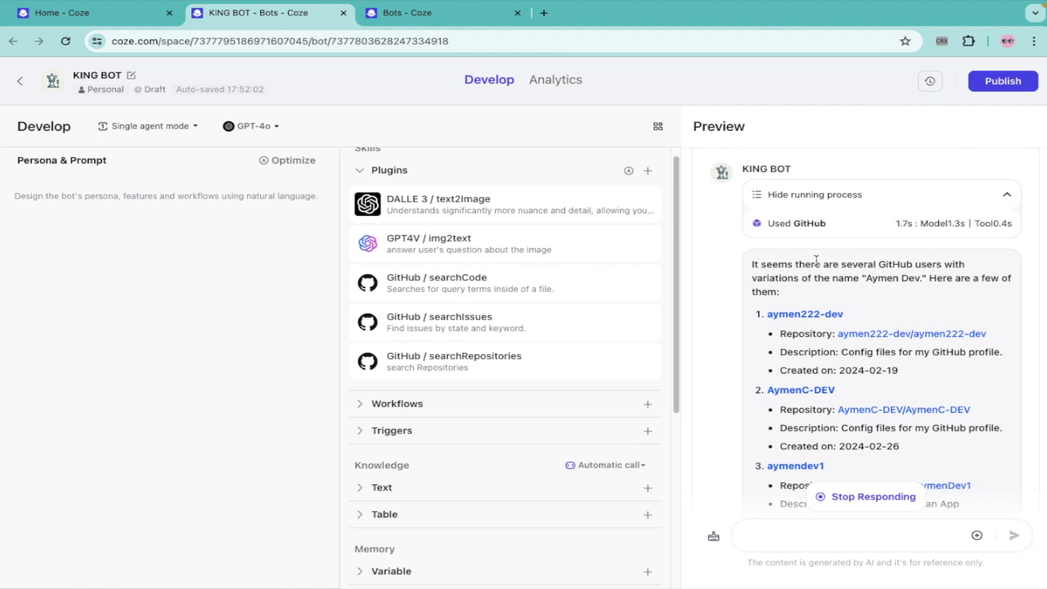
pyautogui.scroll(-5, 851, 256)
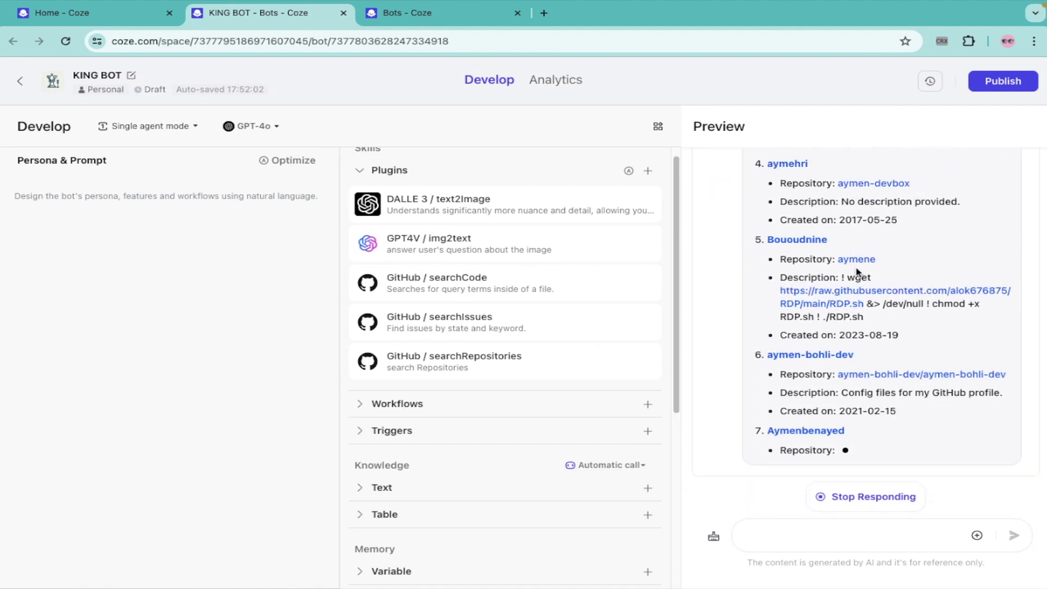
# Add the YouTube plugin's search_video tool to the bot and close the plugin library
pyautogui.scroll(1, 528, 229)
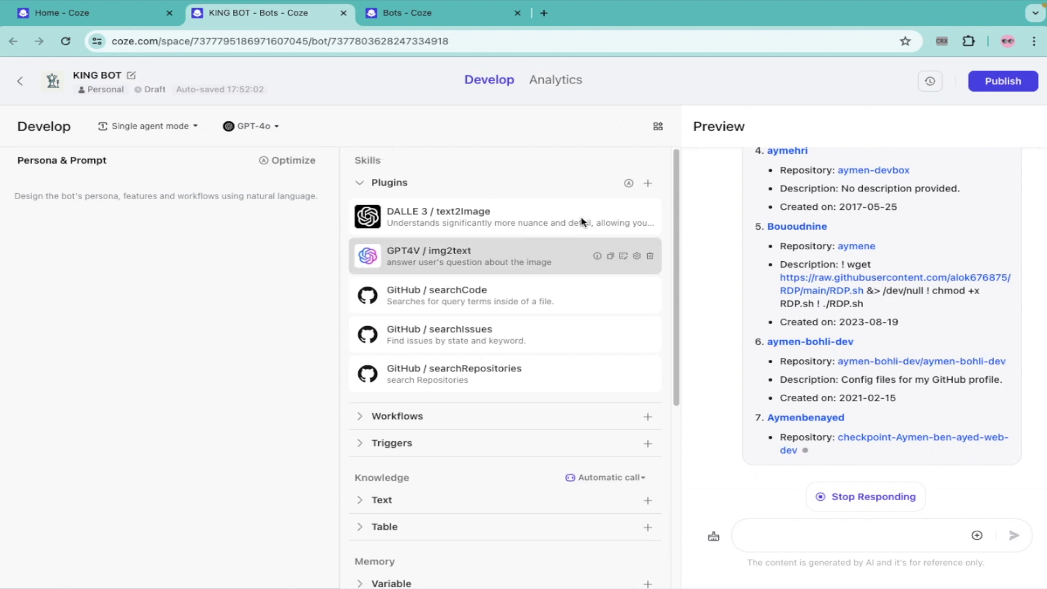
pyautogui.click(648, 184)
pyautogui.scroll(-4, 444, 257)
pyautogui.scroll(4, 444, 257)
pyautogui.scroll(-8, 432, 327)
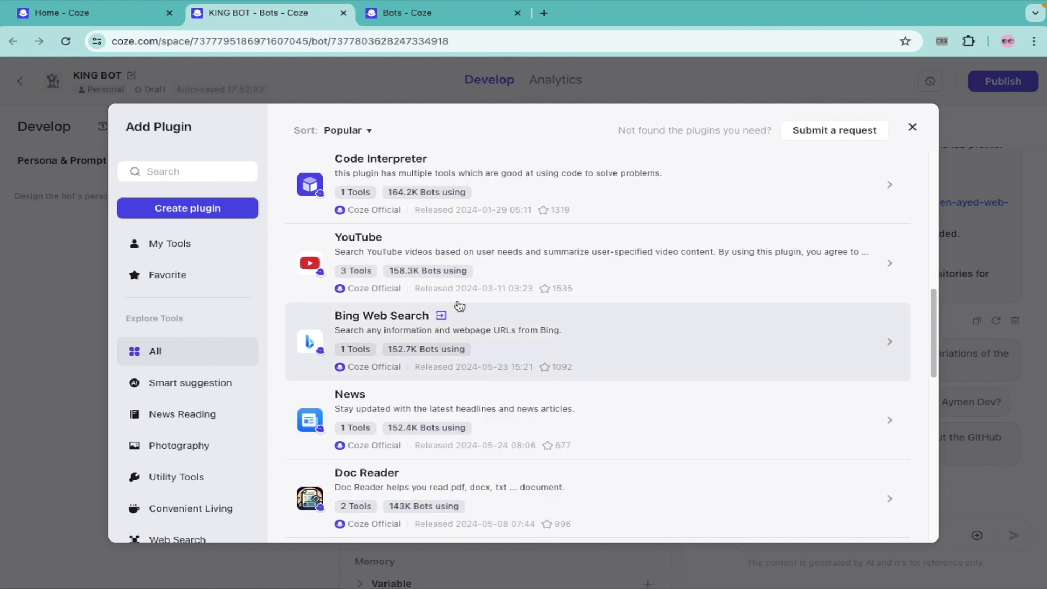
pyautogui.click(727, 269)
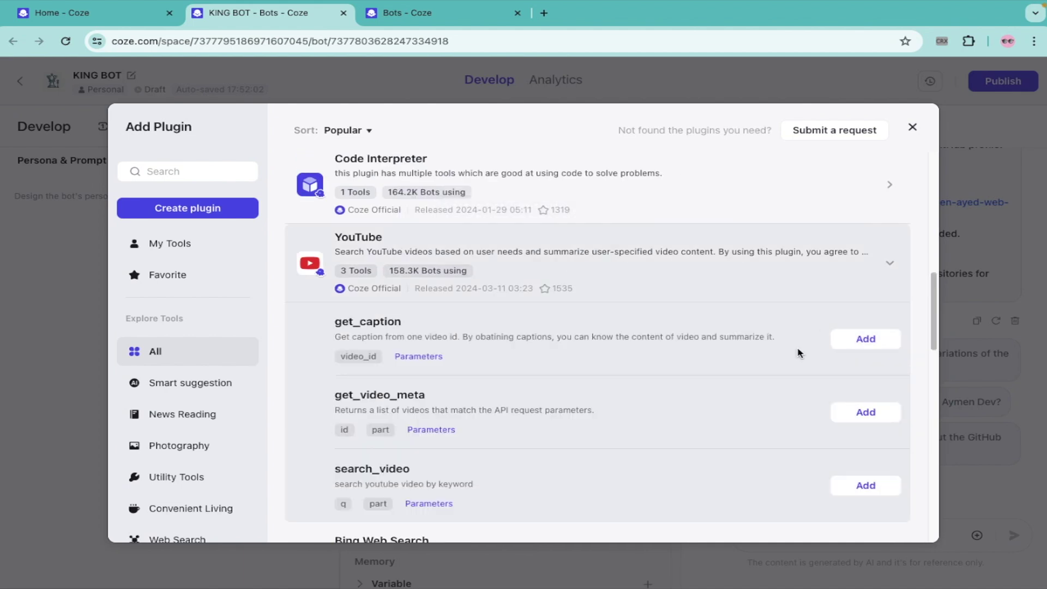
pyautogui.scroll(-3, 797, 353)
pyautogui.click(851, 318)
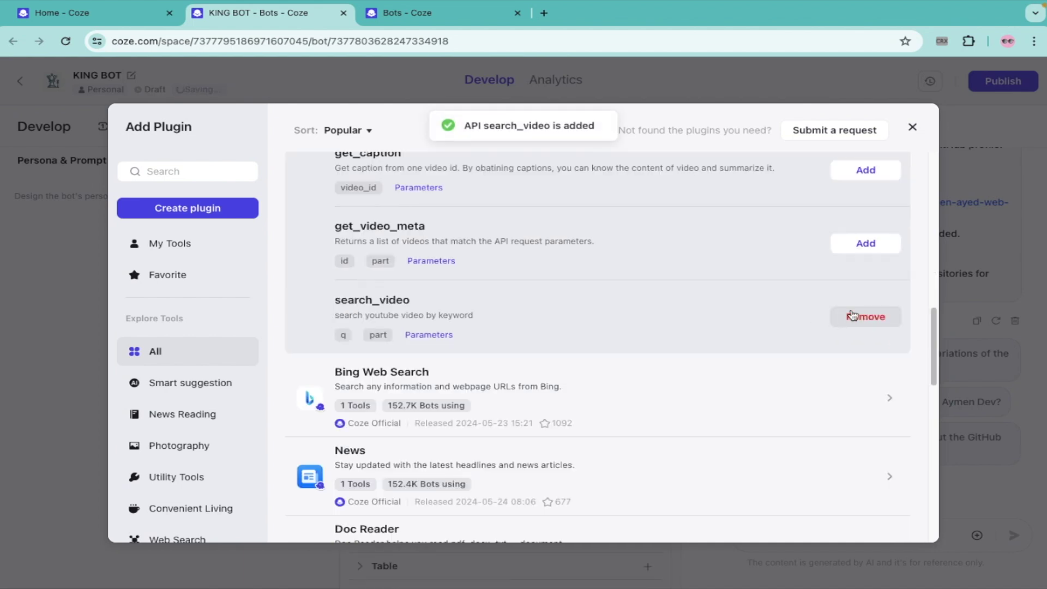
pyautogui.click(912, 127)
# Send the follow-up message "On Youtube i mean" in the preview chat and stop the bot's response partway
pyautogui.click(814, 541)
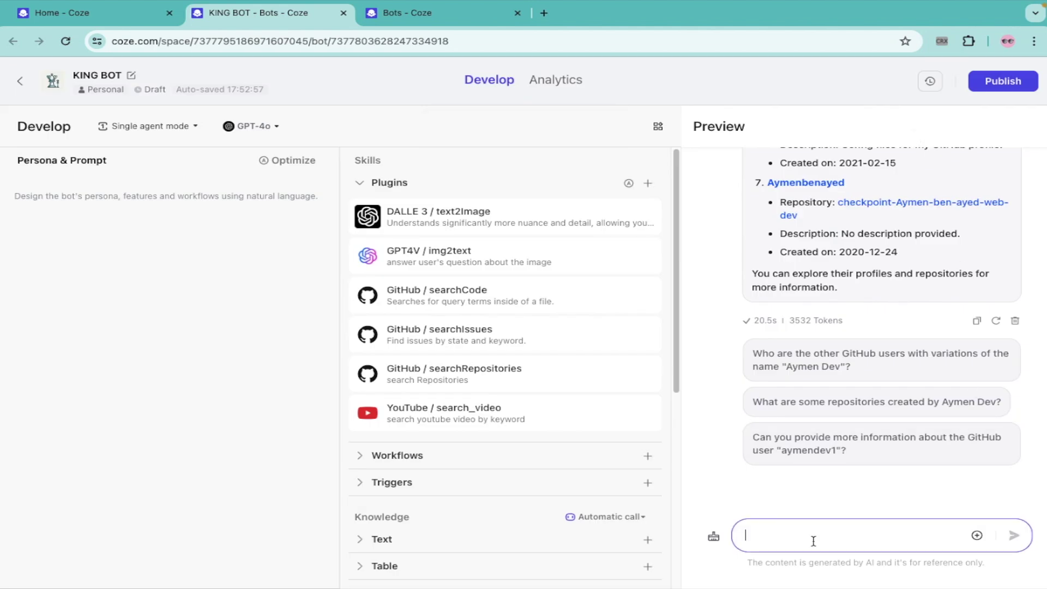
pyautogui.write('On Youtube i mean')
pyautogui.press('Return')
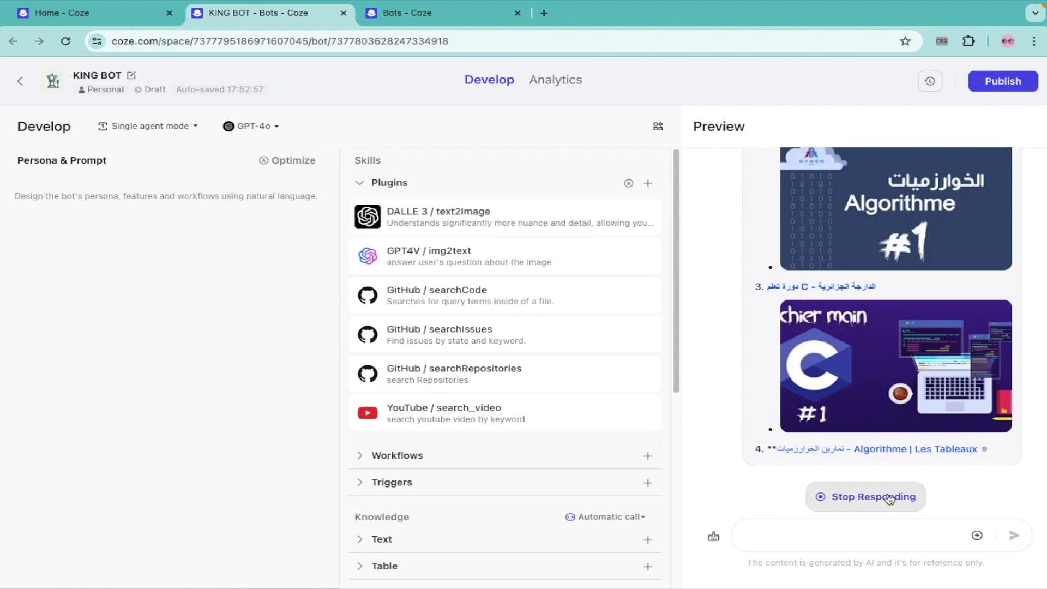
pyautogui.click(834, 497)
# Ask the bot in the preview chat to make a new image for the named YouTube channel
pyautogui.click(792, 533)
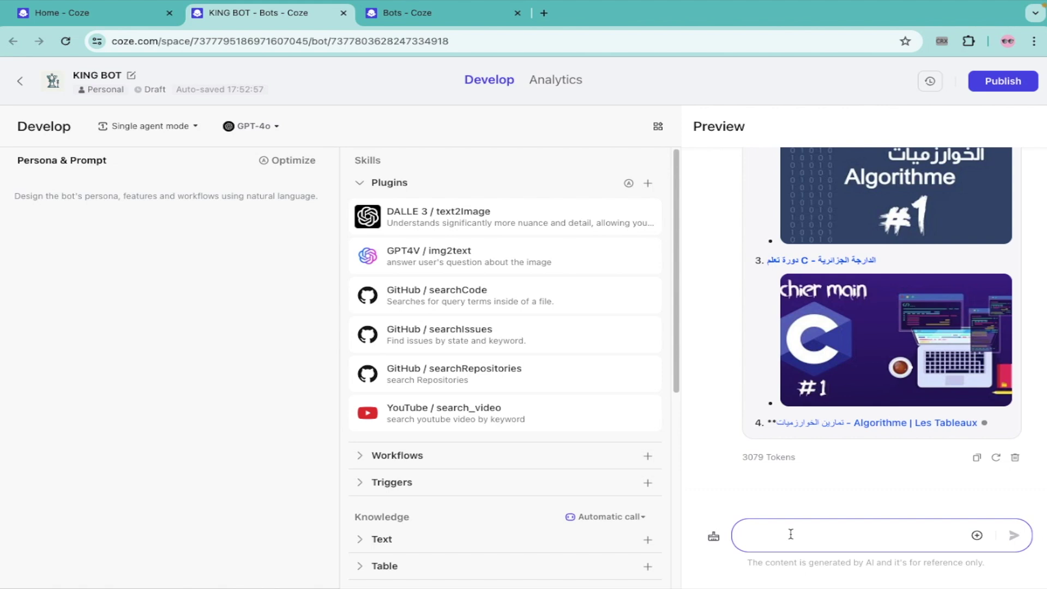
pyautogui.write('make me a new image for my youtube cha')
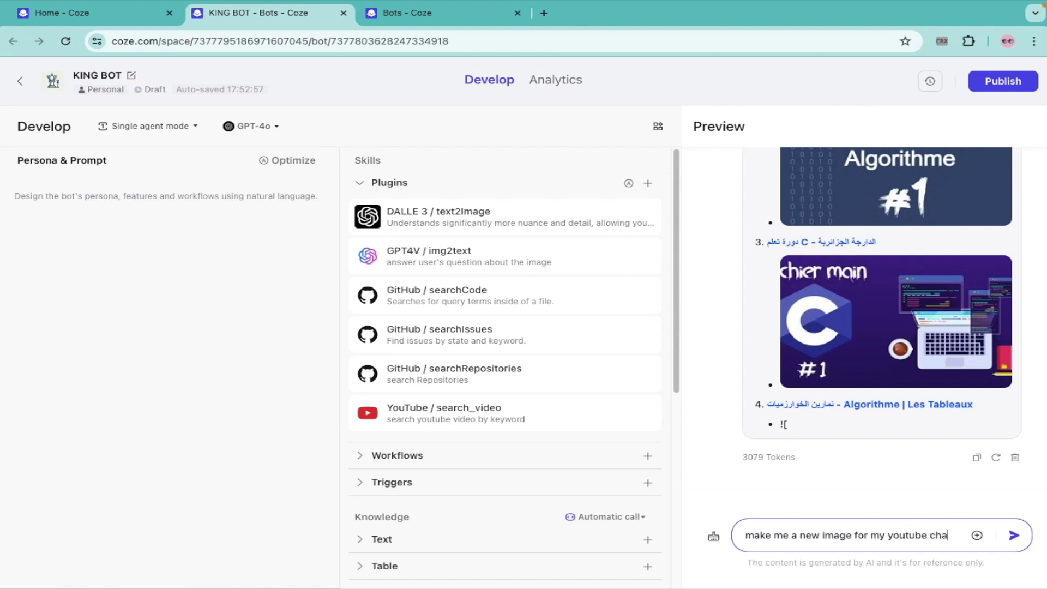
pyautogui.write('nnel AYMEN ')
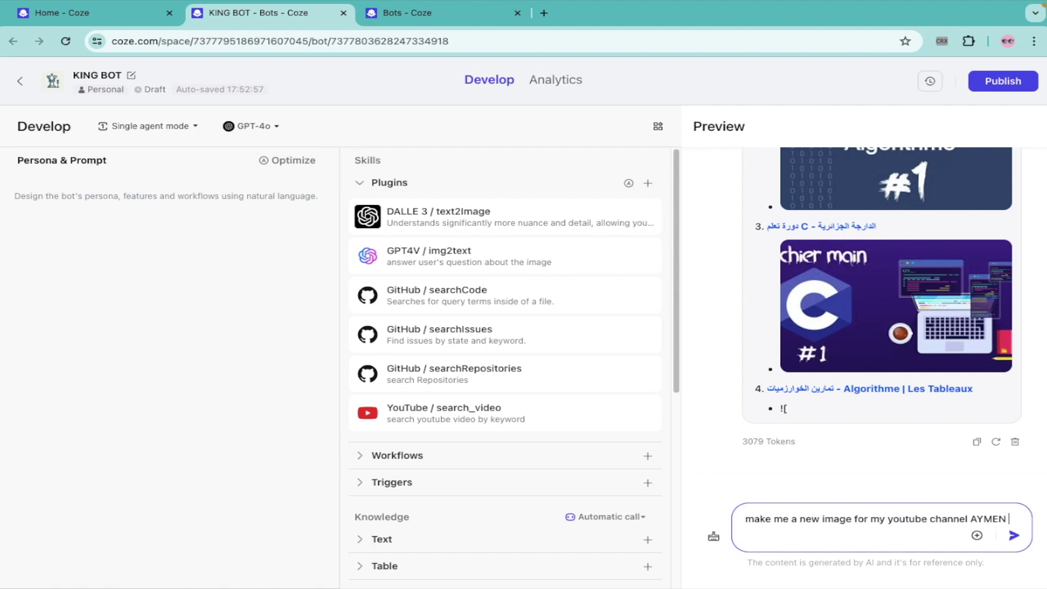
pyautogui.write('DEV')
pyautogui.press('Return')
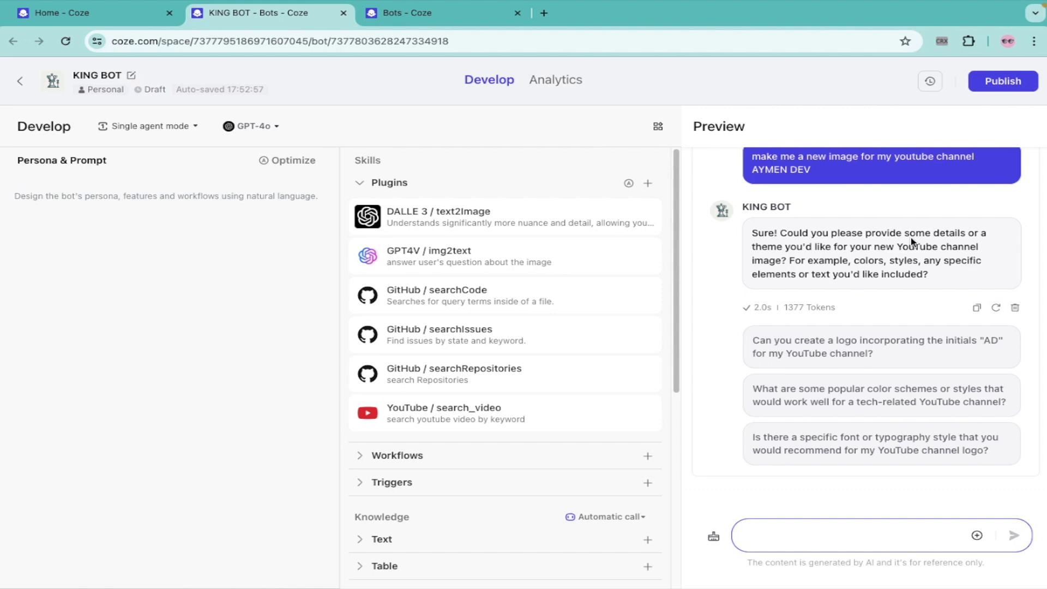
# Answer the bot's request for image details with "it's youtube channel for programming"
pyautogui.write("it's")
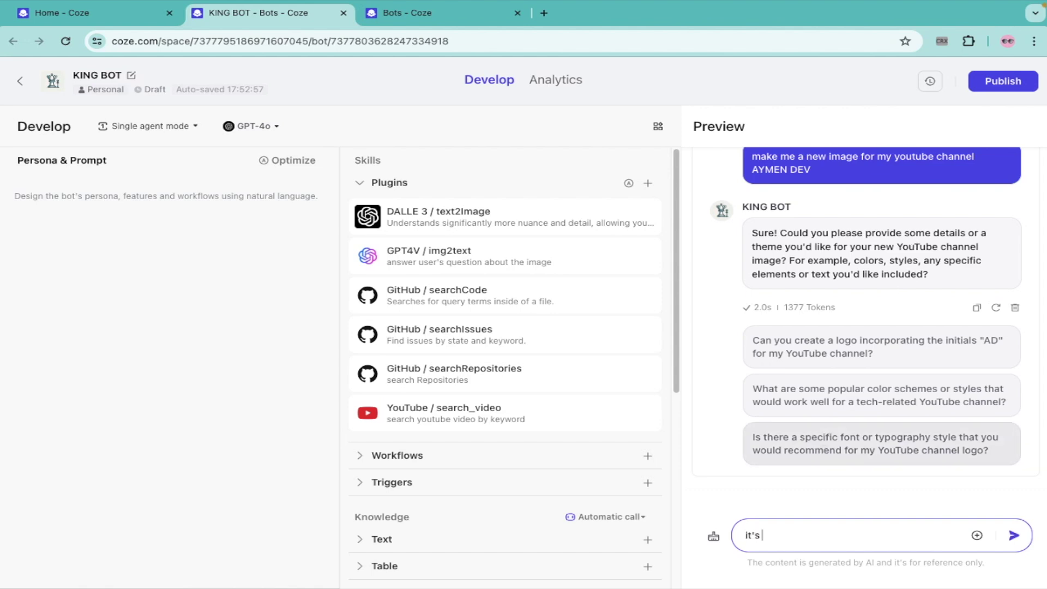
pyautogui.write(' youtube channel for programming')
pyautogui.press('Return')
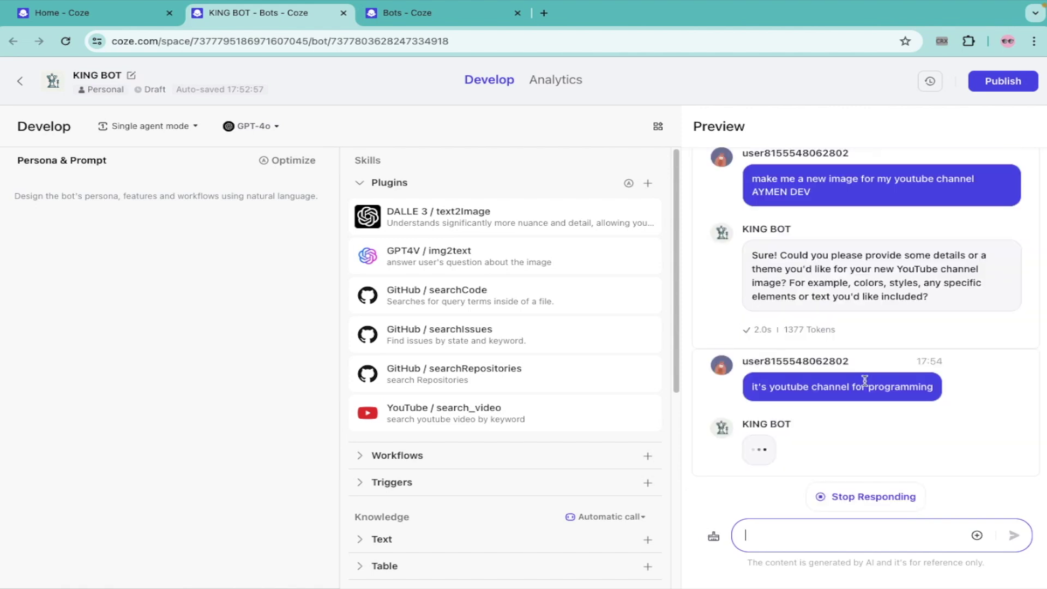
# View the generated channel banner at full size and close the image viewer
pyautogui.moveTo(850, 288); pyautogui.dragTo(873, 286)
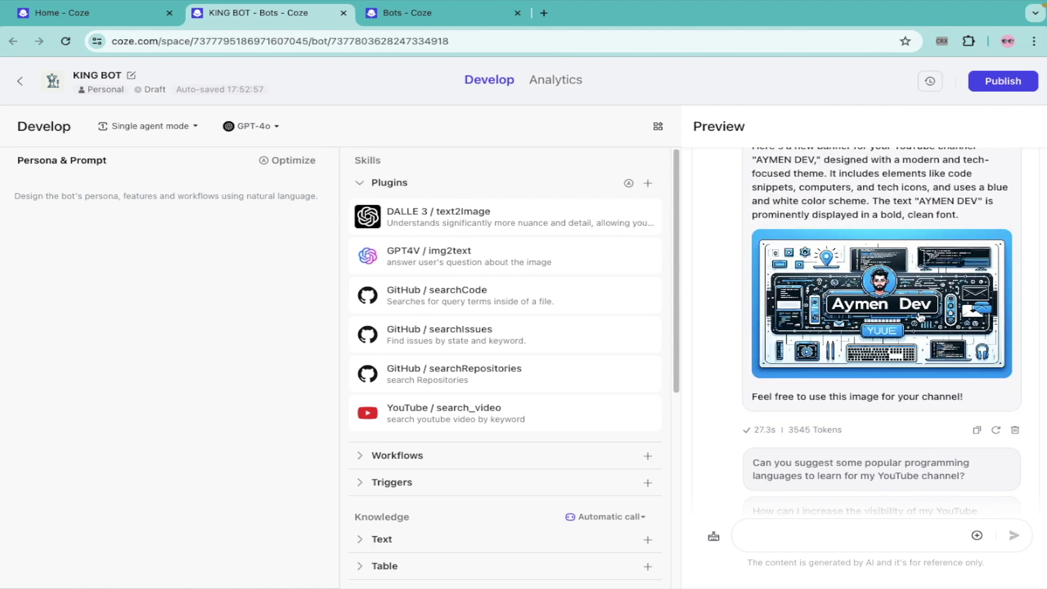
pyautogui.click(921, 317)
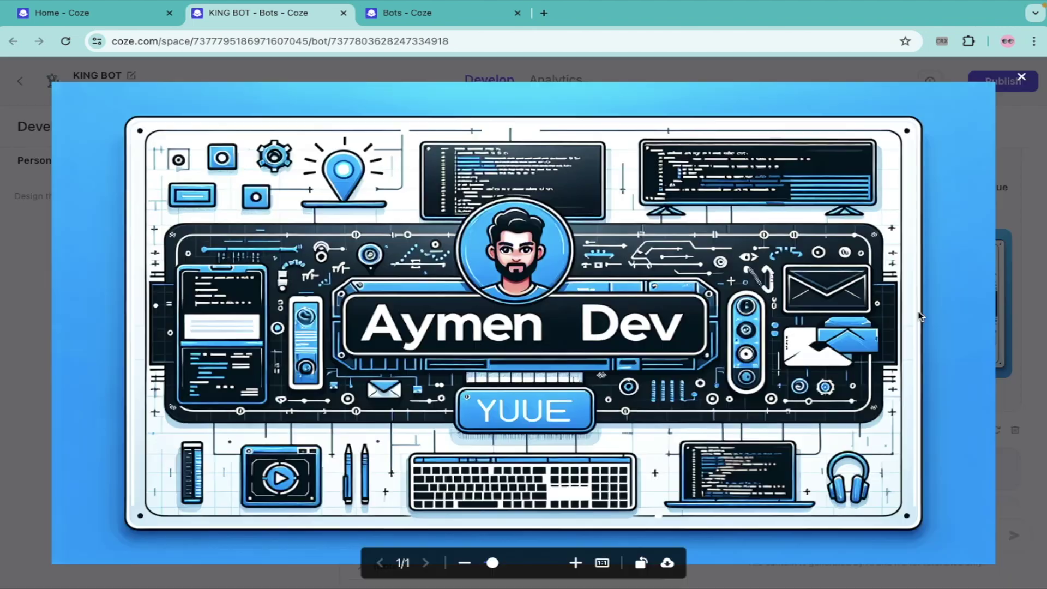
pyautogui.click(1020, 77)
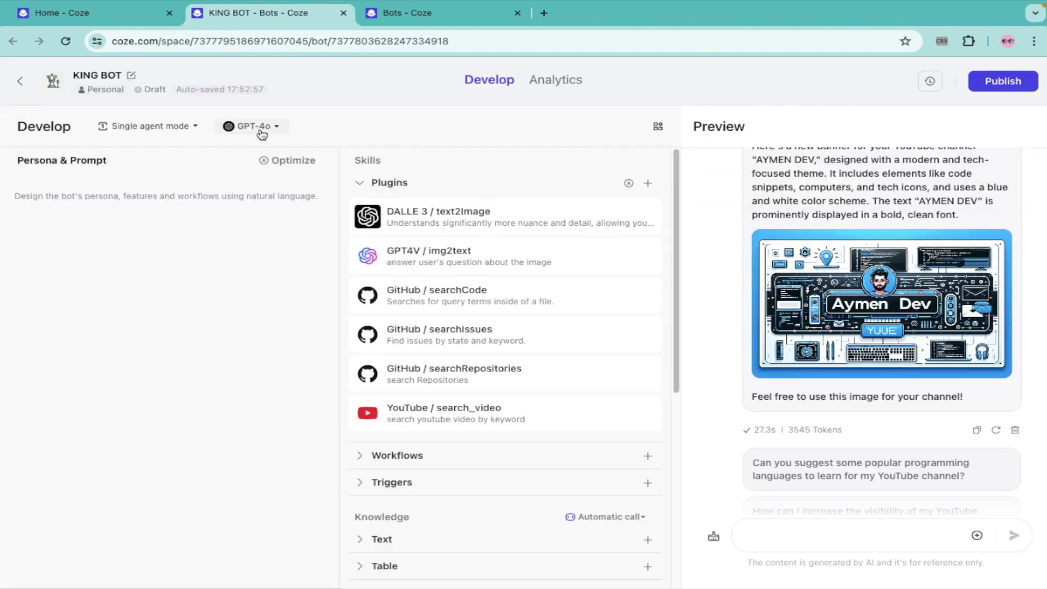
# Leave the bot editor and browse the recommended bots in the Bot Store
pyautogui.click(135, 342)
pyautogui.click(20, 87)
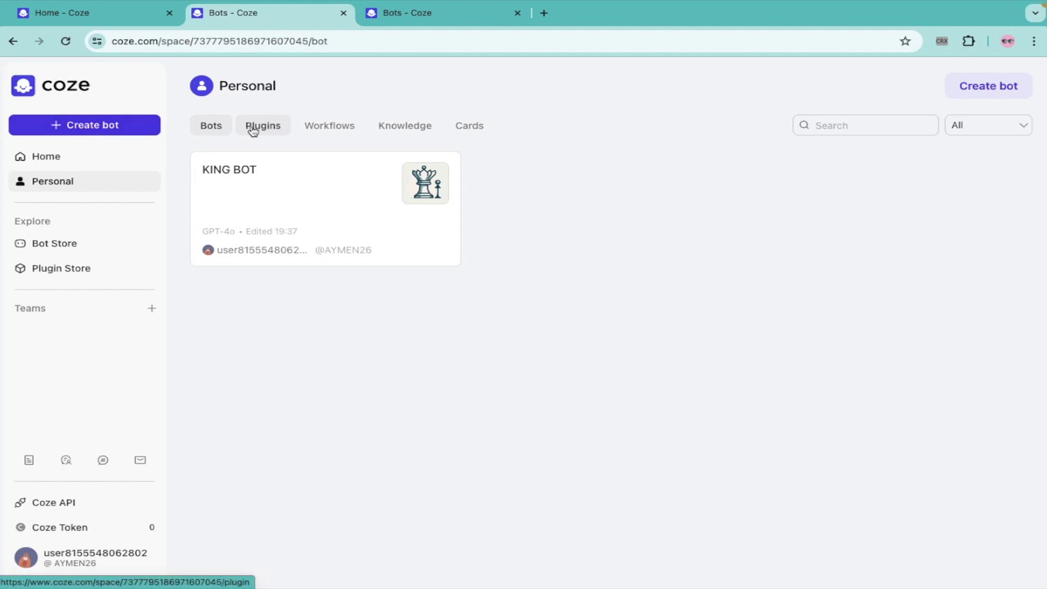
pyautogui.click(85, 249)
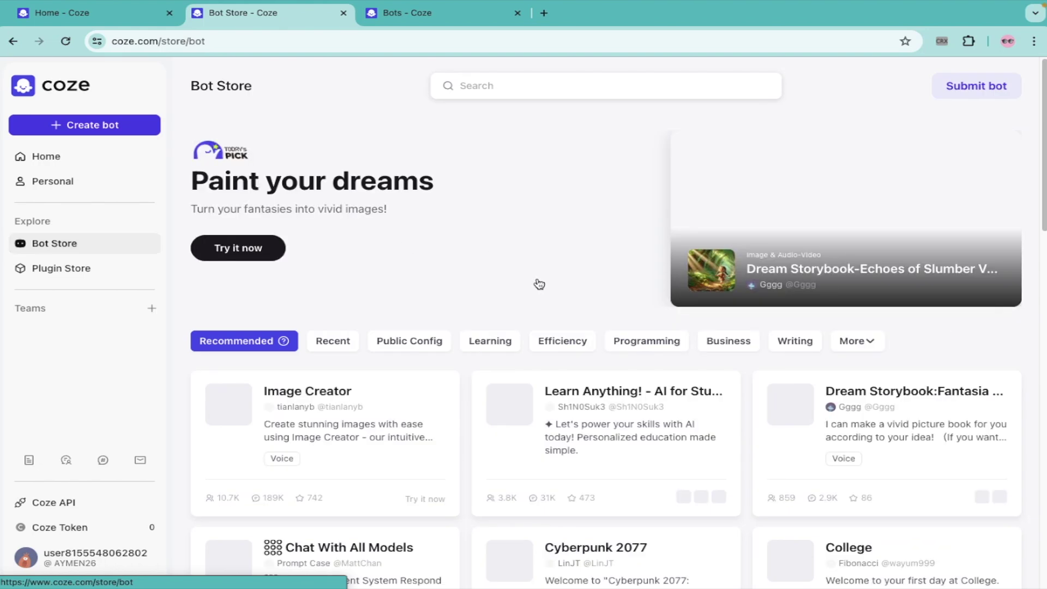
pyautogui.scroll(-1, 530, 338)
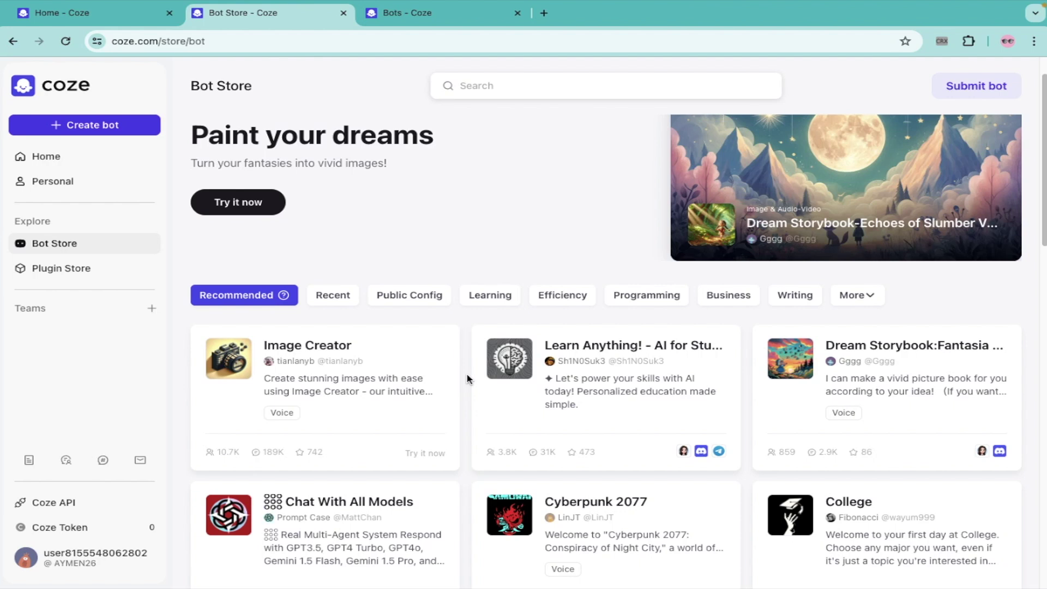
pyautogui.scroll(-2, 466, 379)
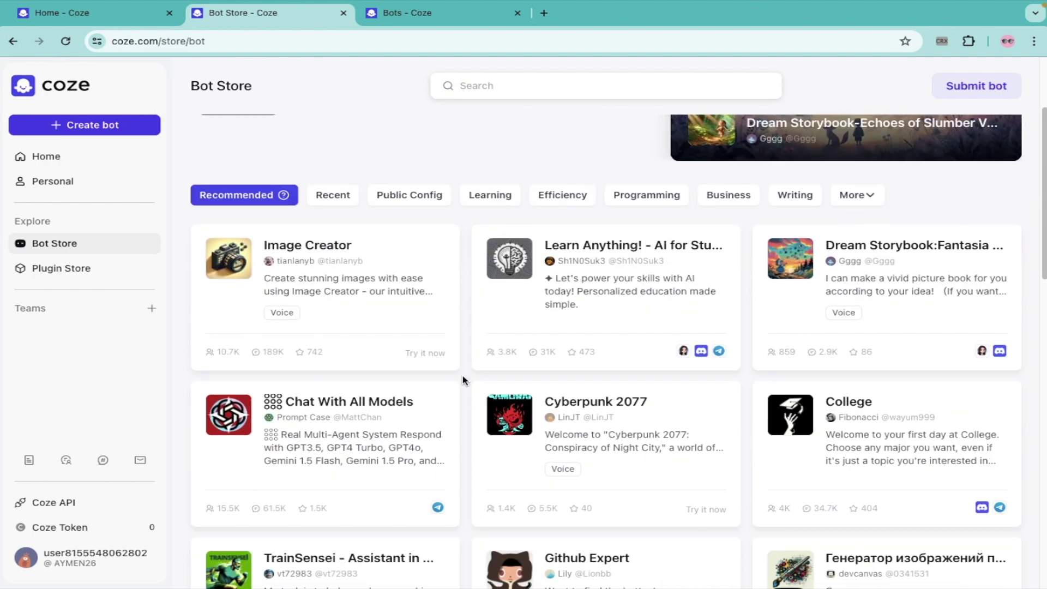
pyautogui.scroll(-2, 462, 380)
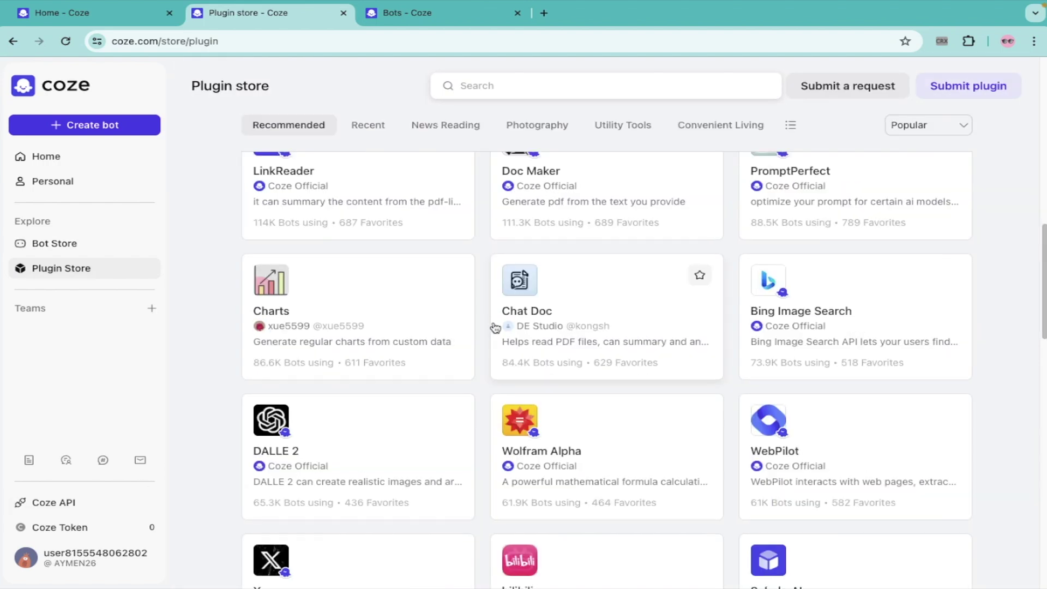
# Browse the recommended plugins in the Plugin Store, from GPT4V and DALLE 3 down to Google Maps
pyautogui.scroll(7, 488, 305)
pyautogui.scroll(6, 488, 327)
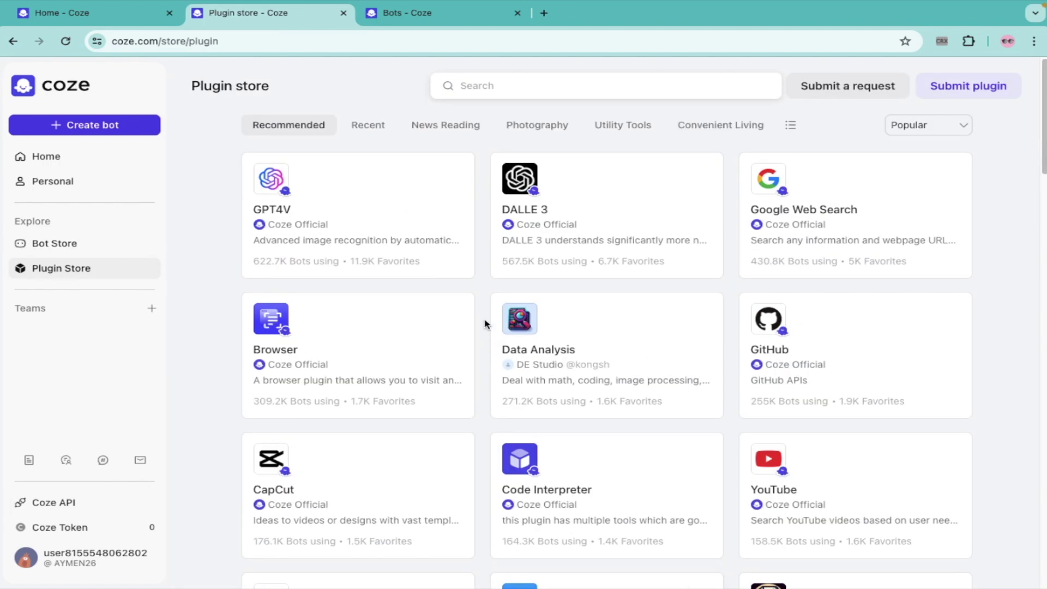
pyautogui.scroll(-3, 487, 324)
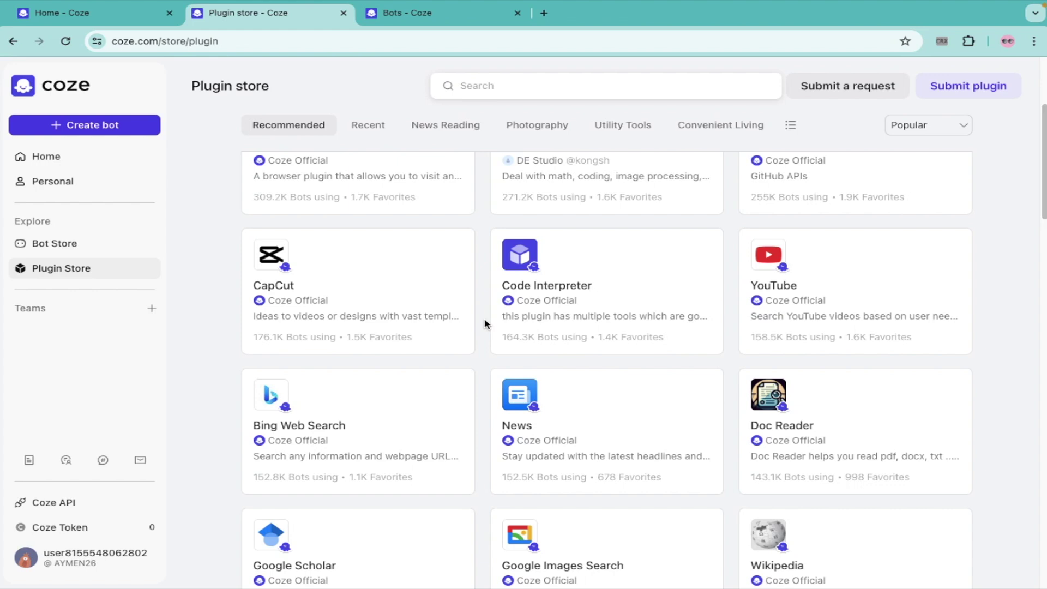
pyautogui.scroll(-9, 487, 325)
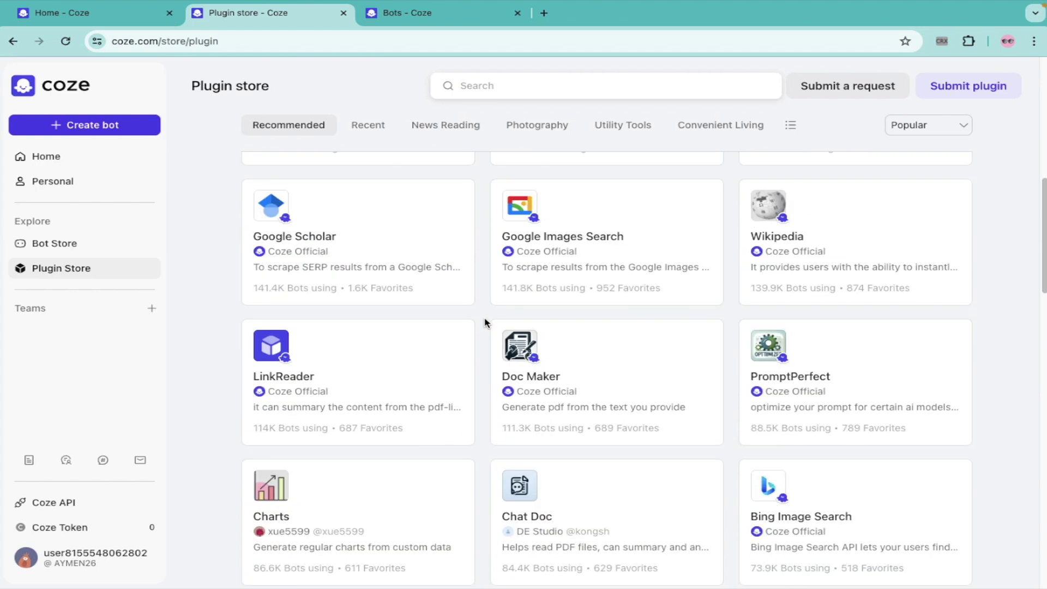
pyautogui.scroll(-8, 669, 352)
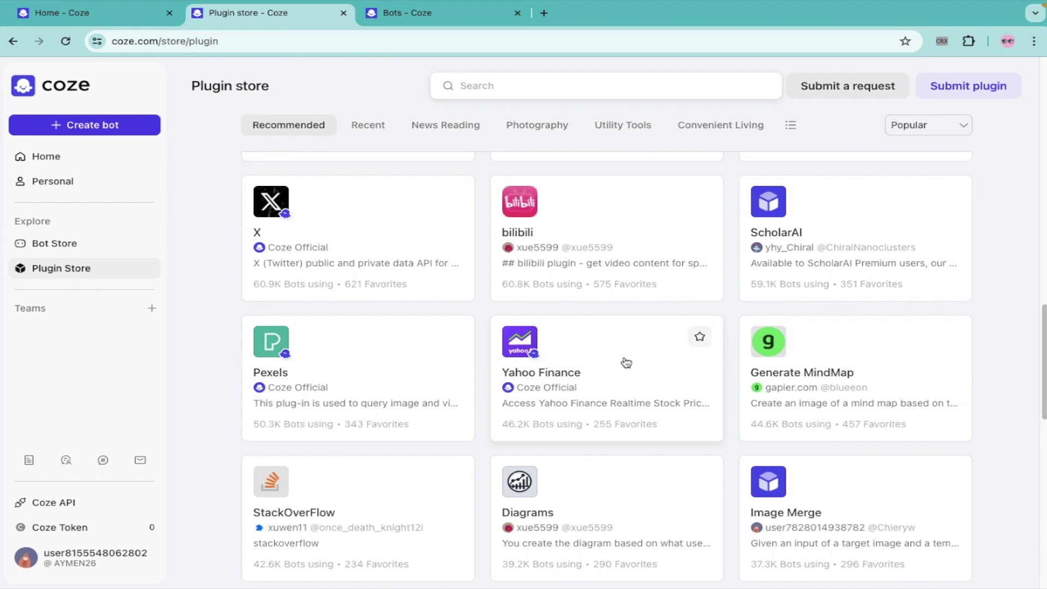
pyautogui.scroll(-3, 626, 363)
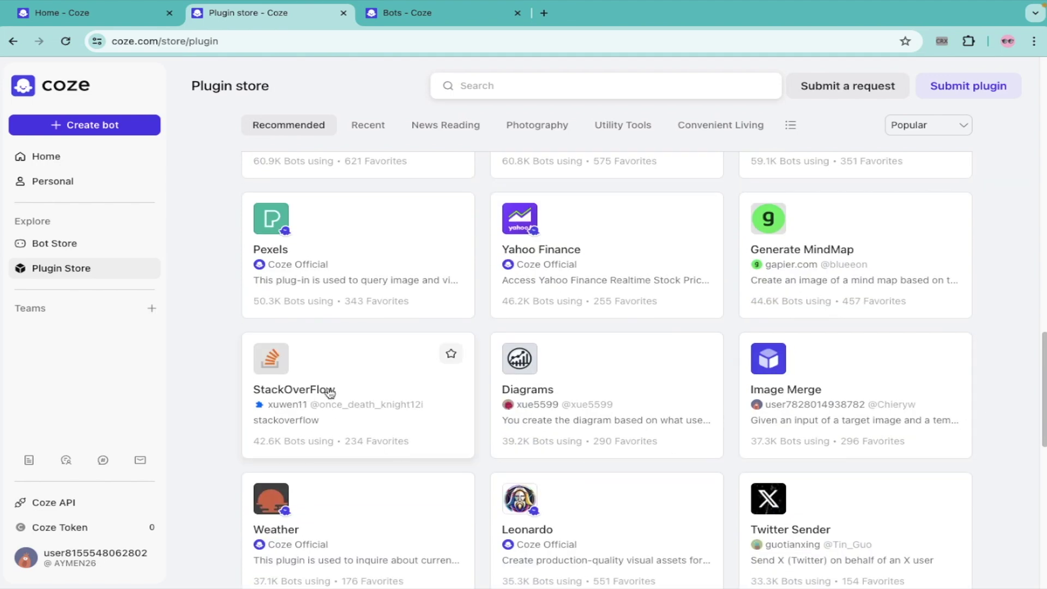
pyautogui.scroll(-3, 759, 434)
pyautogui.scroll(-4, 928, 449)
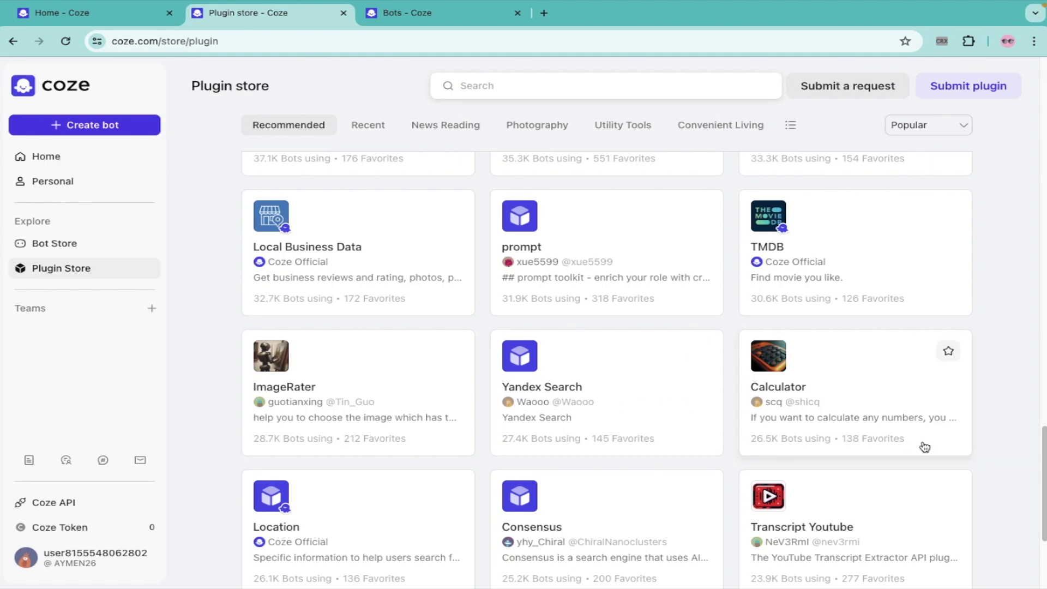
pyautogui.scroll(-1, 926, 447)
pyautogui.scroll(-3, 925, 447)
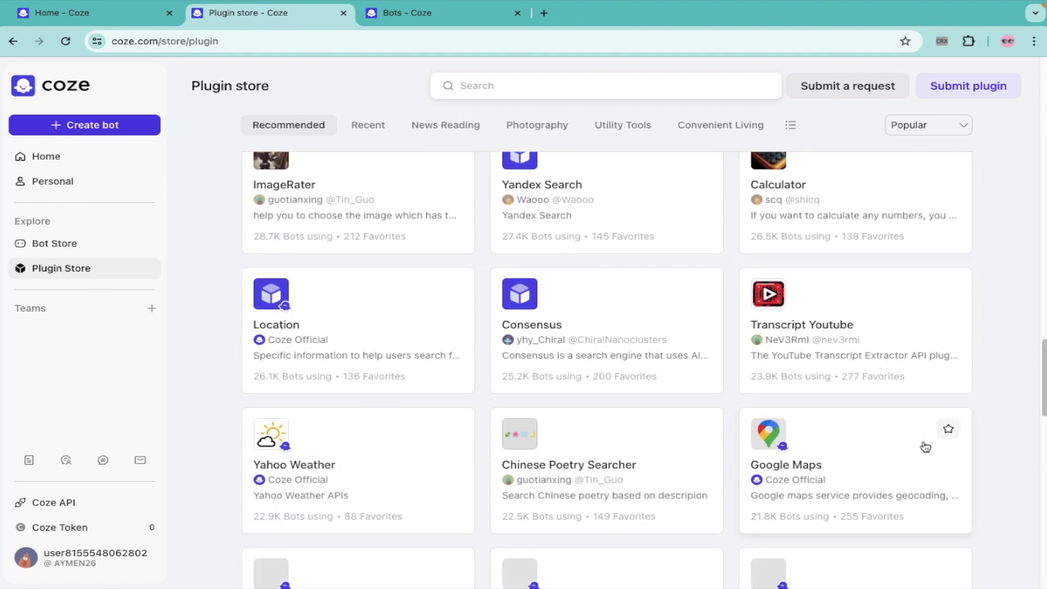